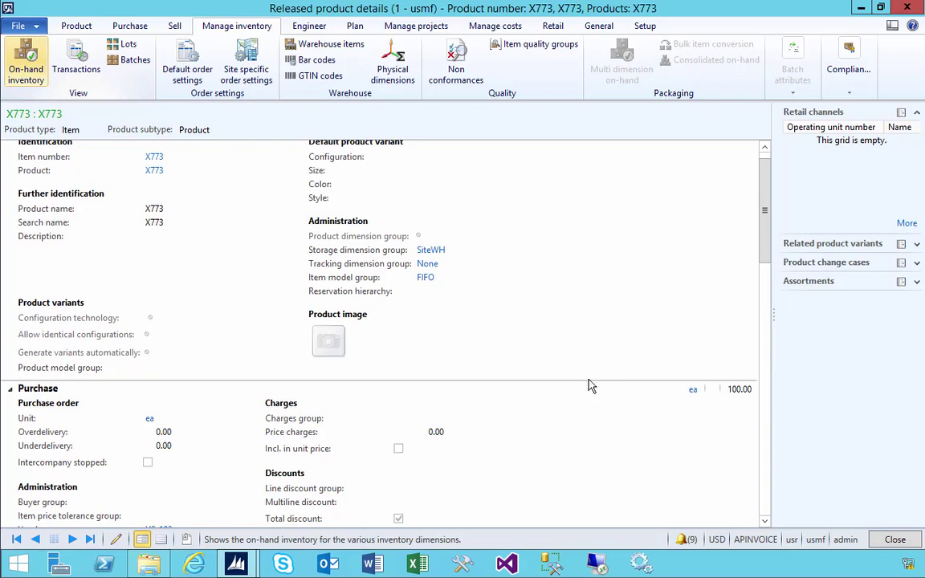
Check X773's on-hand at site 2: 15 units valued 1,775.00 at cost price 118.33.
left_click(29, 60)
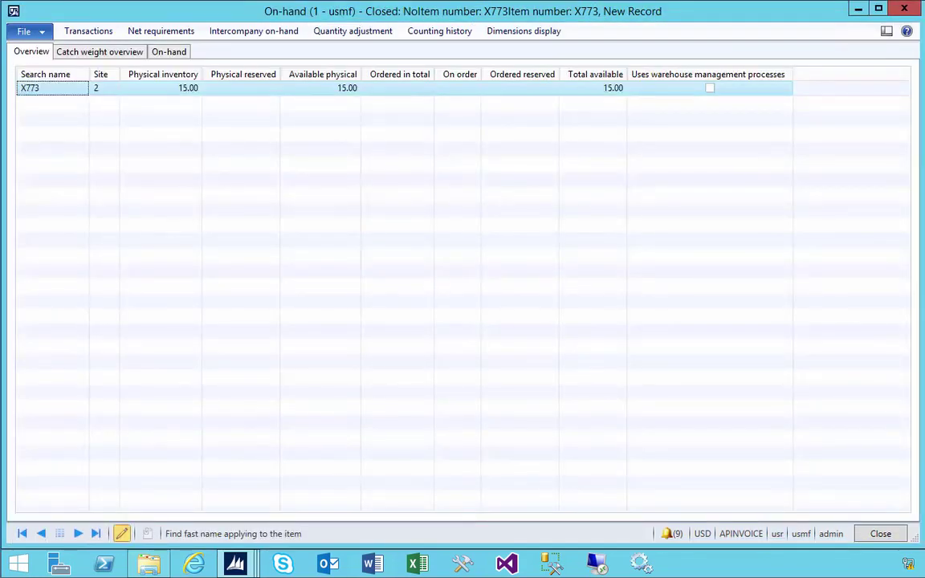
left_click(95, 88)
left_click(170, 53)
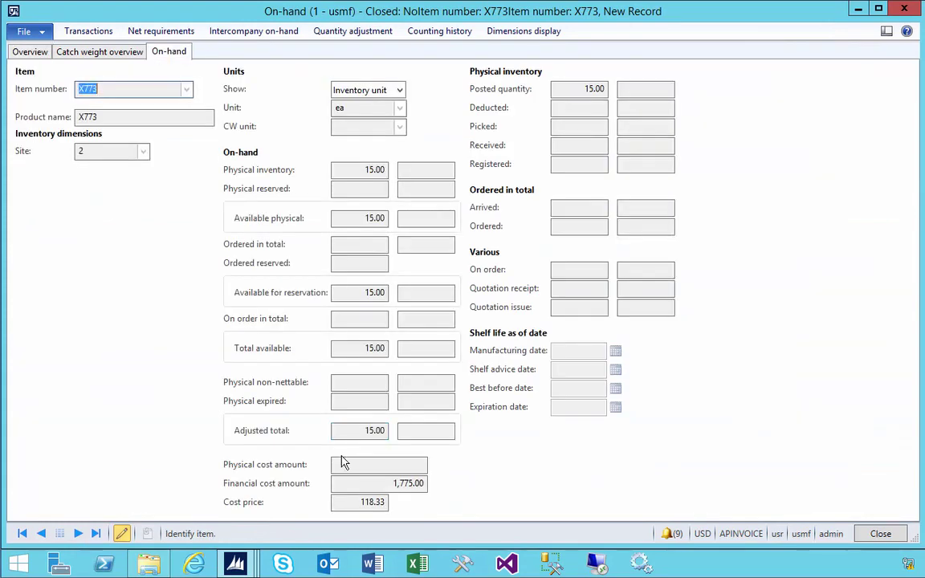
left_click(416, 484)
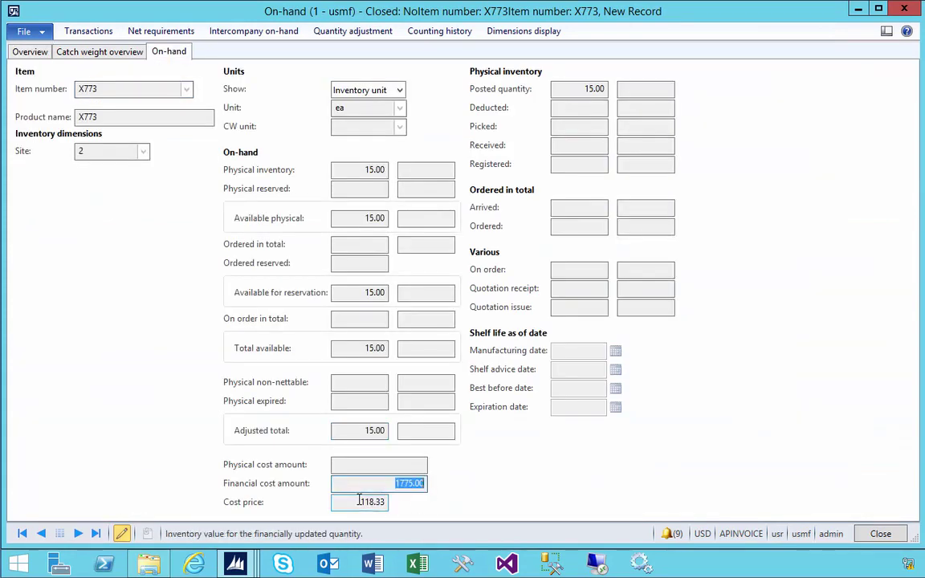
left_click(359, 501)
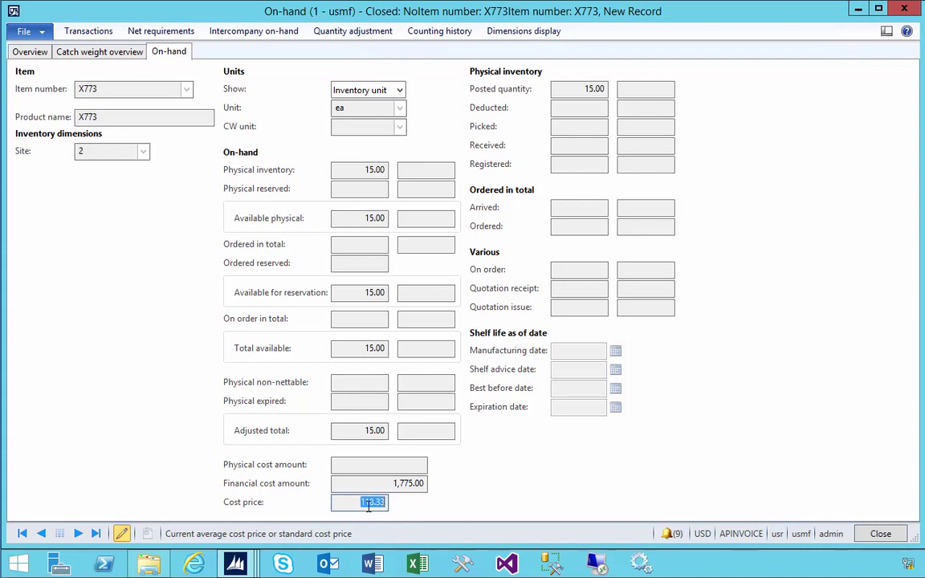
left_click(31, 51)
Close on-hand inventory and locate X773's Manage costs price of 100.00 in product details.
left_click(903, 10)
scroll(607, 317, "down", 8)
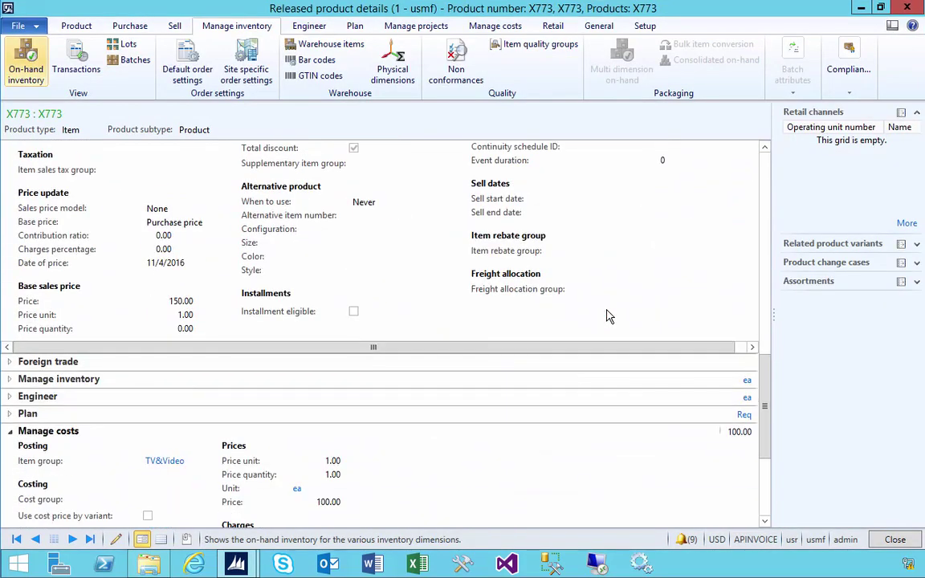
scroll(607, 317, "down", 1)
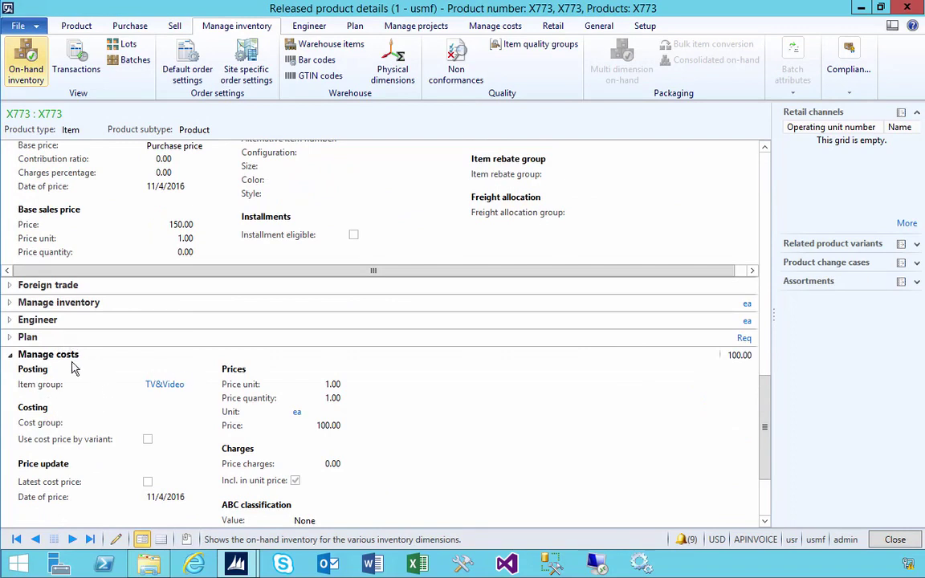
left_click_drag(759, 419, 762, 425)
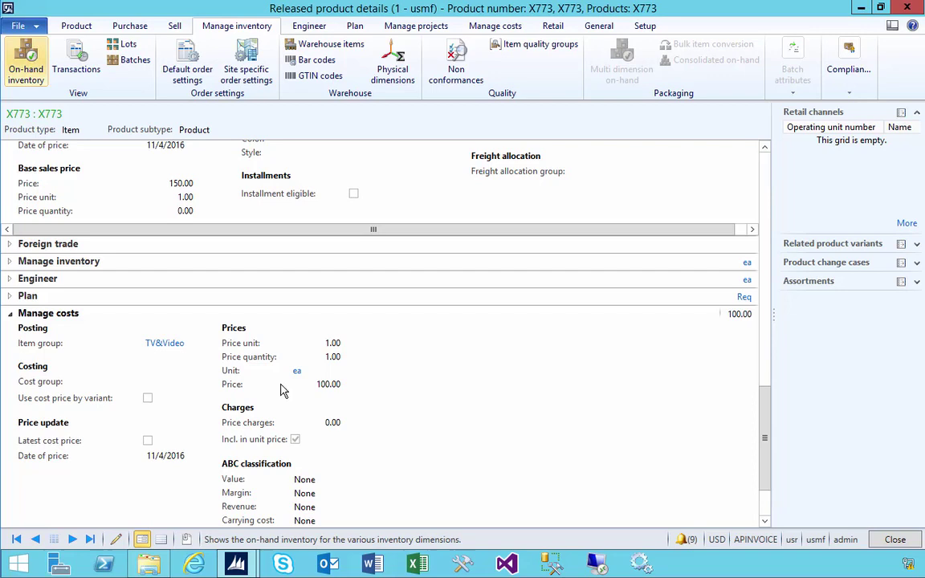
left_click_drag(308, 386, 342, 387)
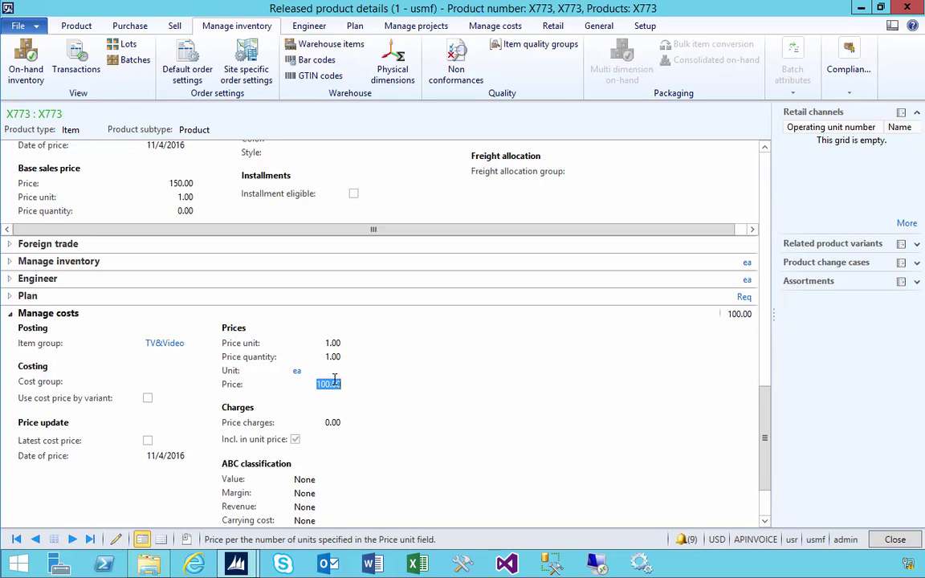
Open the movement journals from the Inventory management area page.
left_click(236, 565)
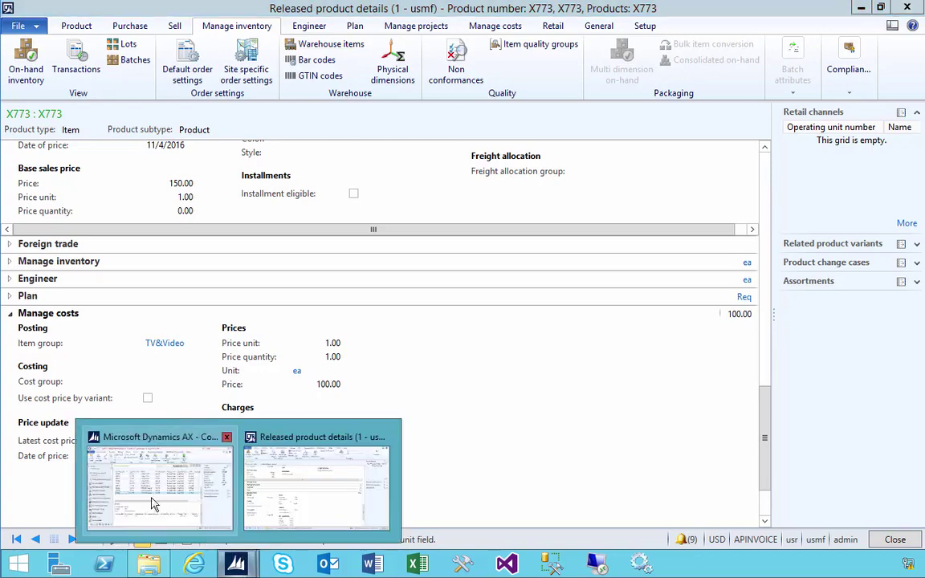
left_click(101, 486)
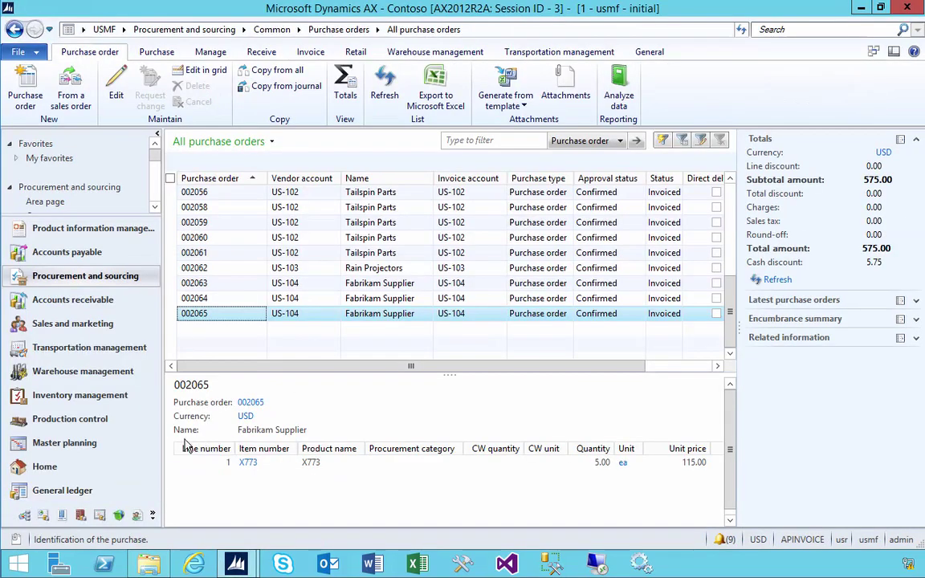
left_click(90, 393)
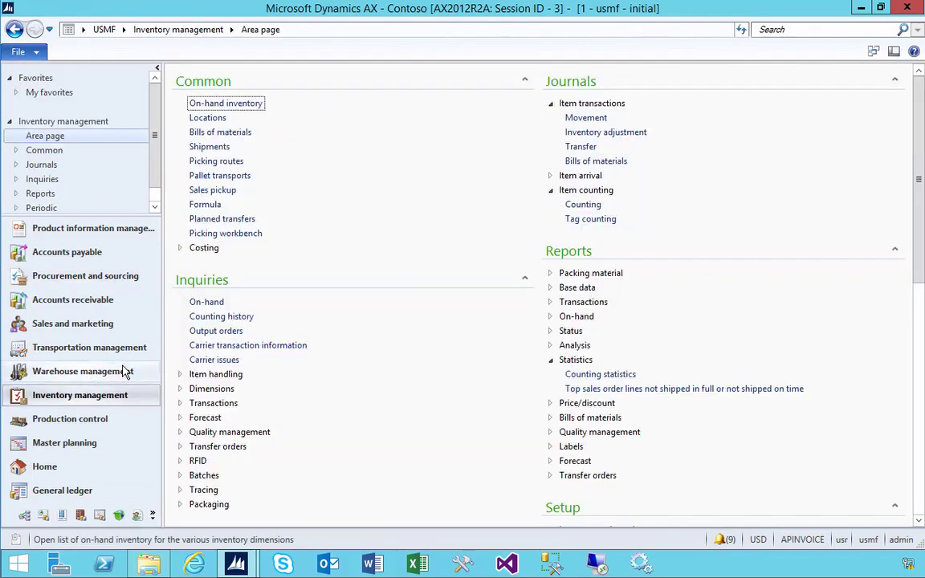
left_click(586, 118)
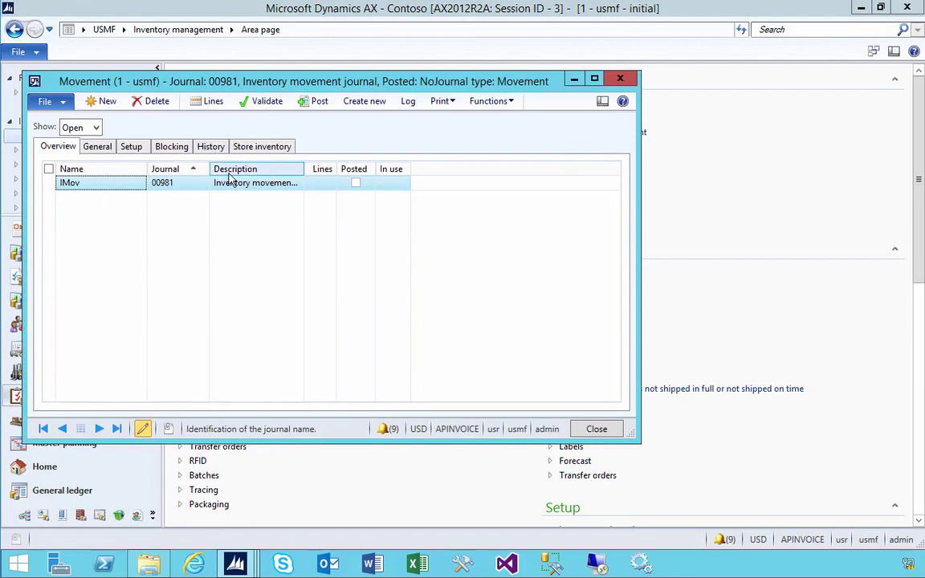
Add a journal line for item X773, defaulting site 2 and warehouse 21.
left_click(210, 101)
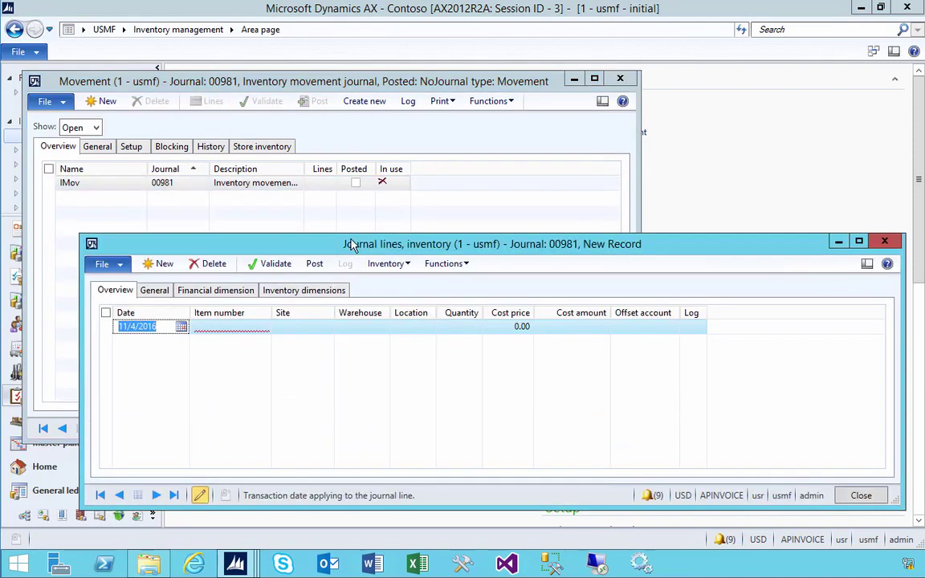
left_click_drag(351, 245, 299, 157)
left_click(191, 241)
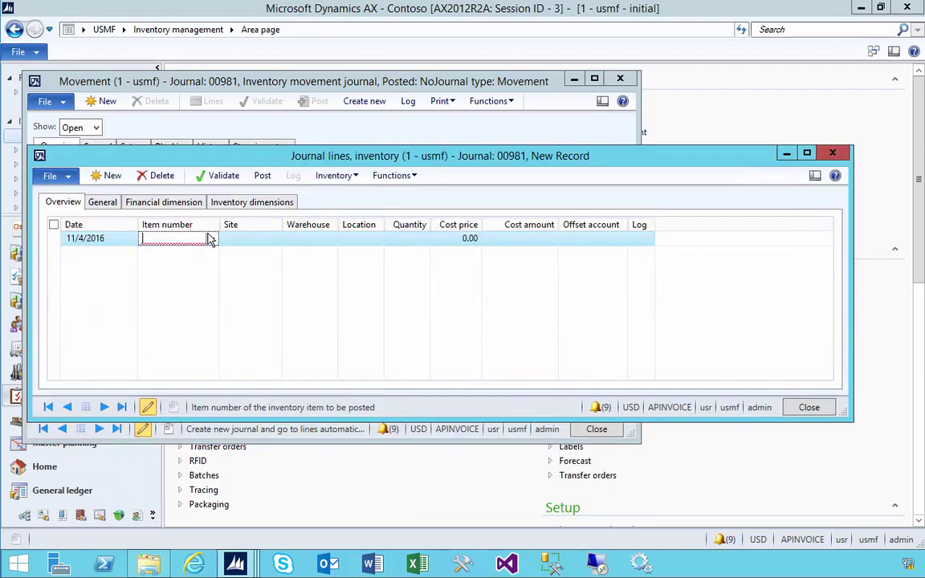
type("X77")
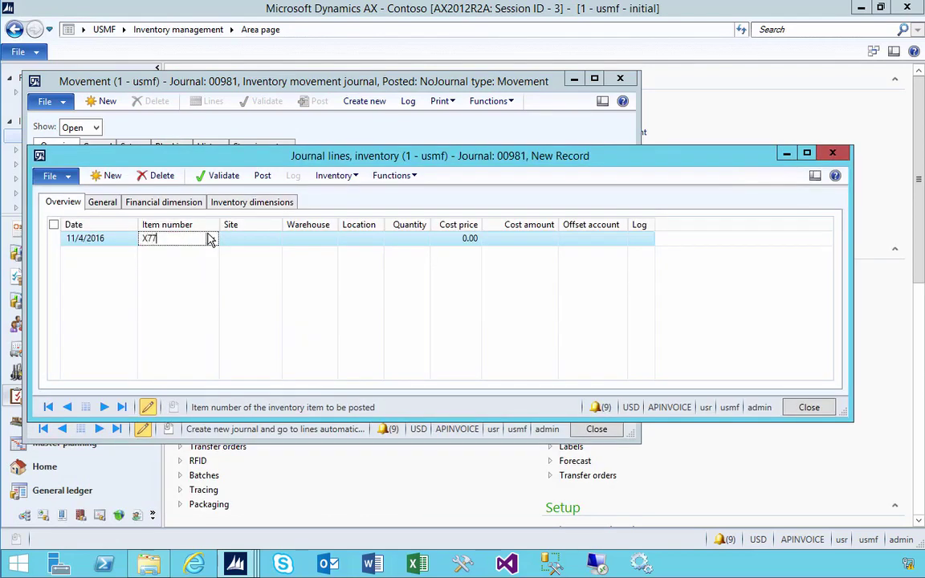
type("3")
key("Tab")
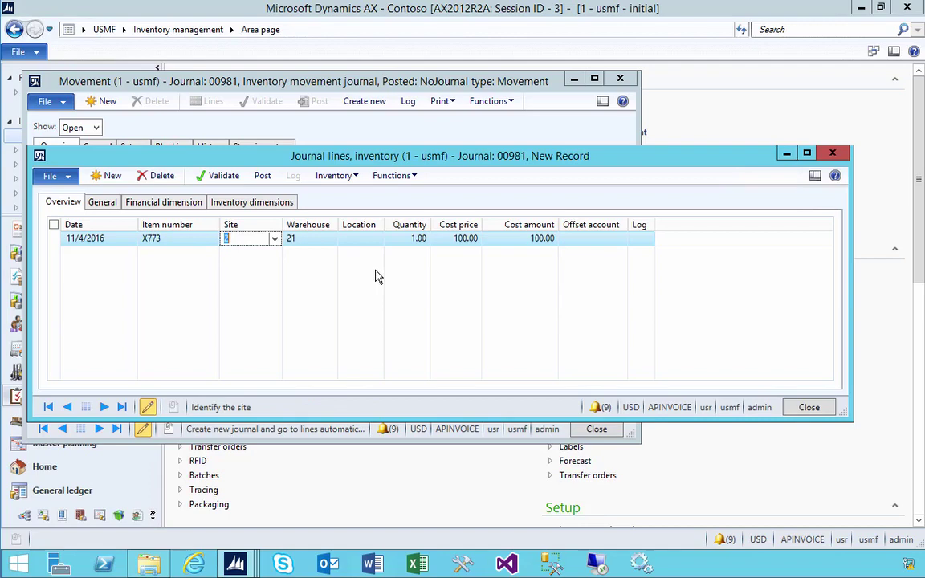
key("Tab")
key("Tab")
key("Tab")
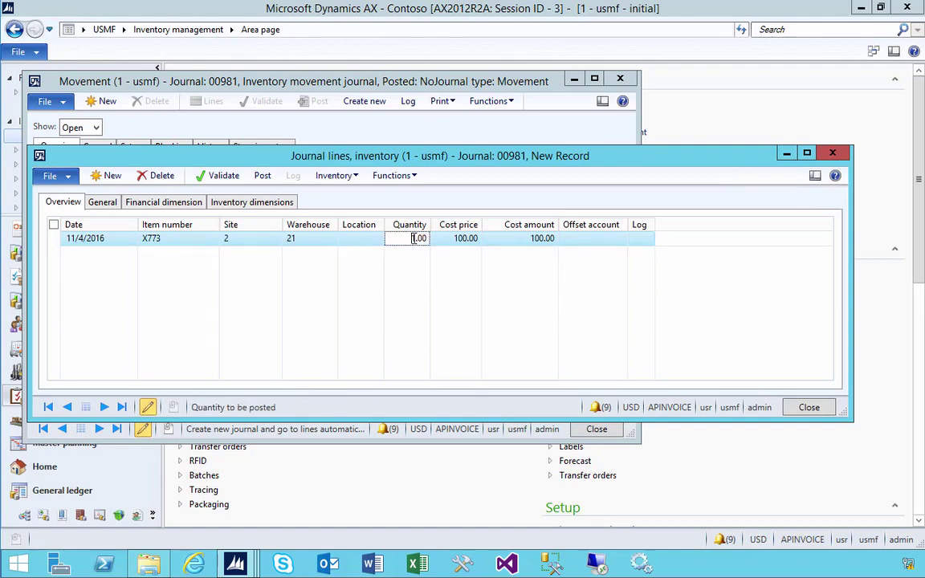
Verify the journal line's defaulted cost price of 100.00 on its General details.
type("5")
left_click(113, 205)
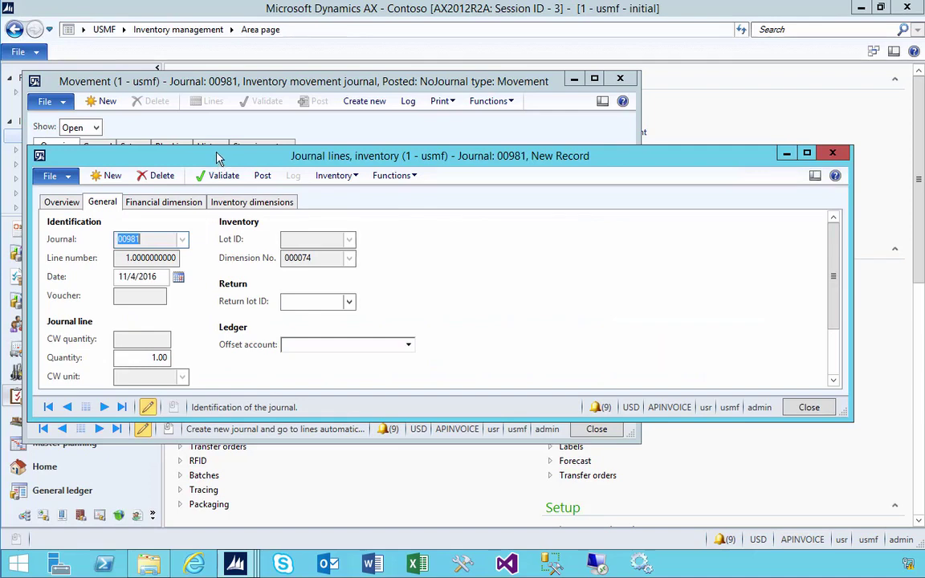
left_click_drag(209, 123, 201, 64)
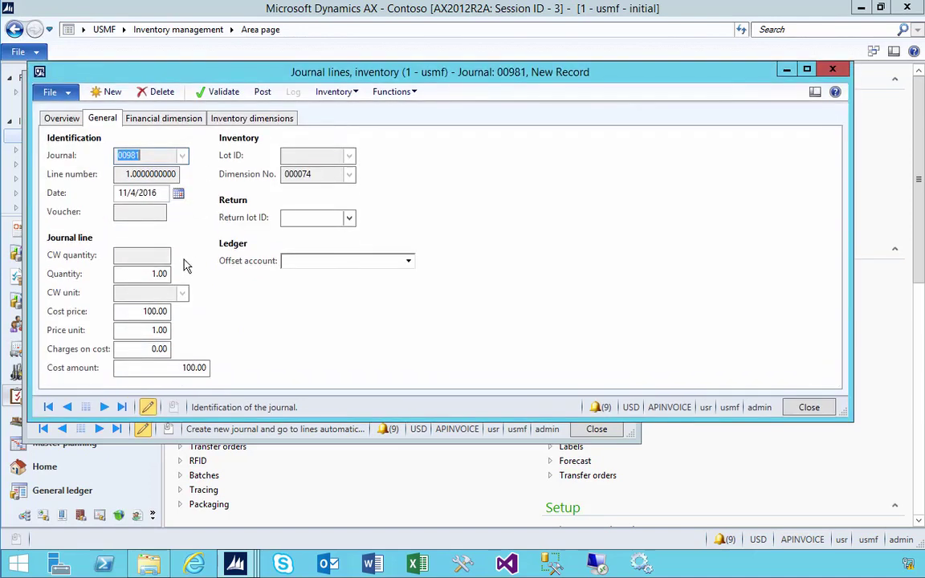
left_click(133, 311)
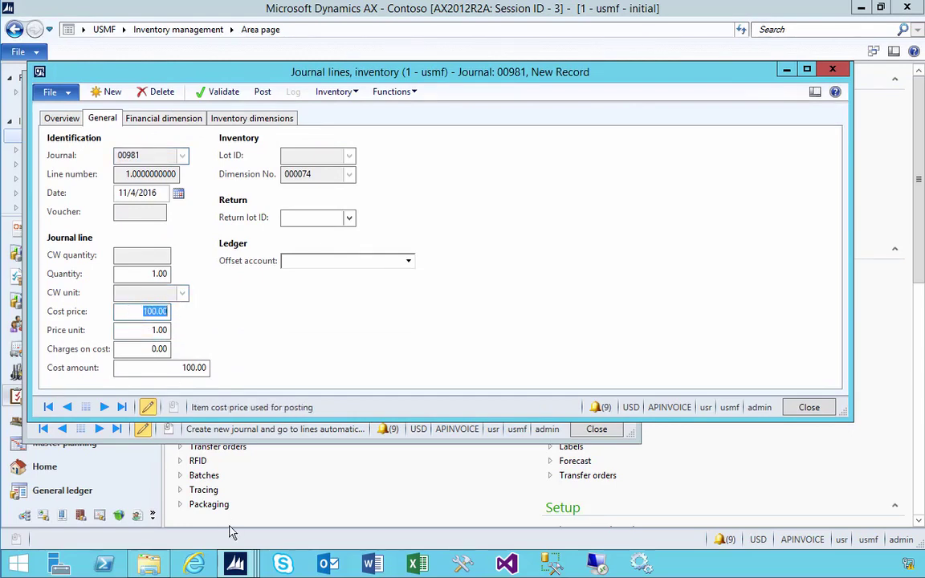
Compare with the released product details, then close the journal line details window.
mouse_move(236, 564)
left_click(293, 493)
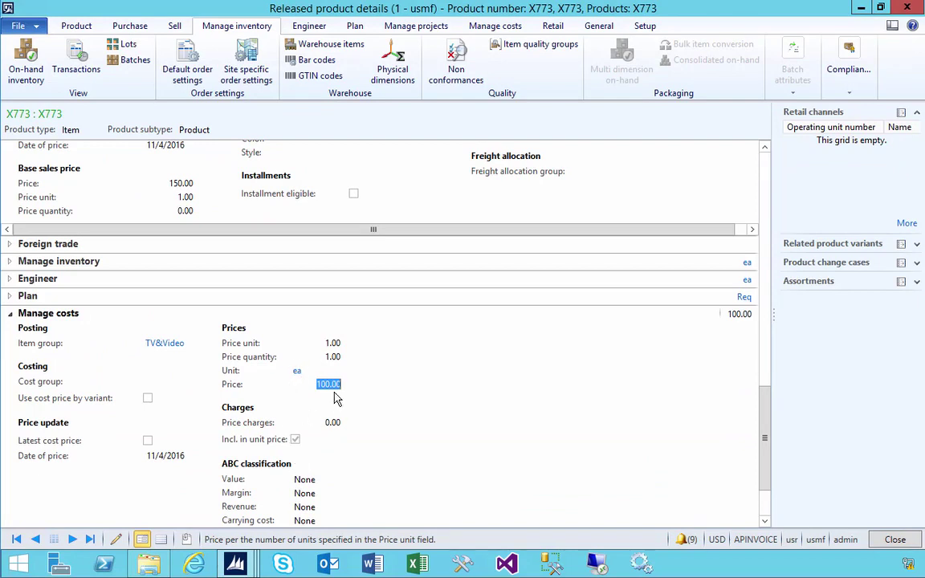
left_click(236, 565)
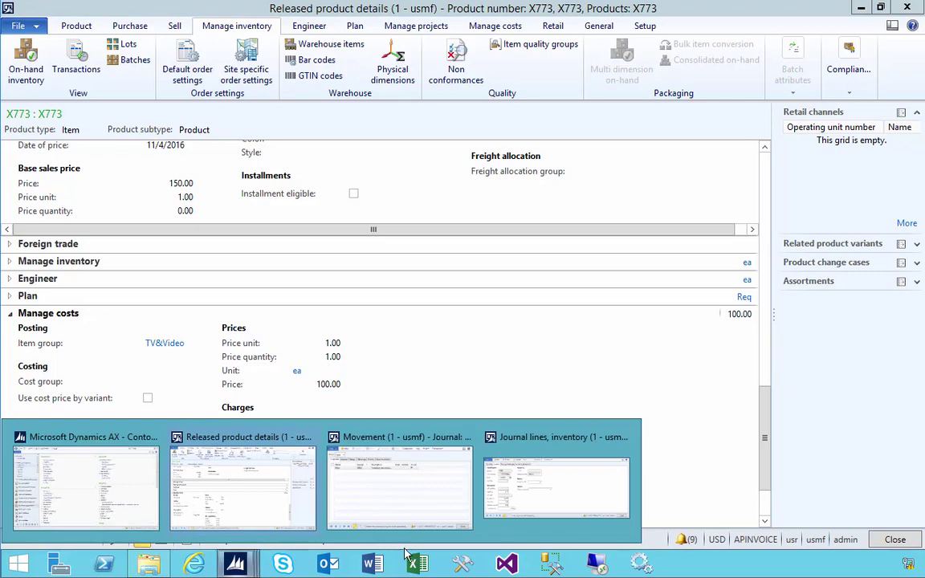
left_click(523, 510)
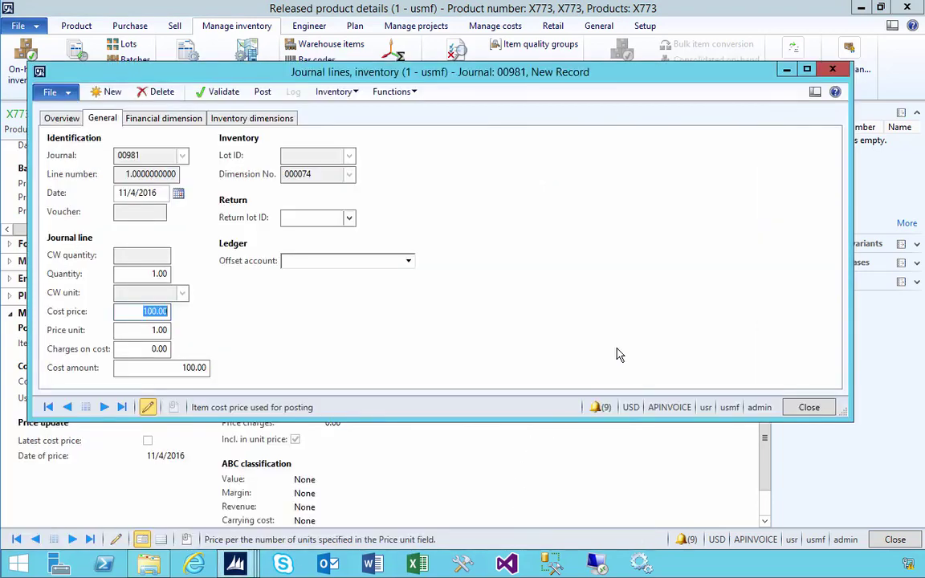
left_click(833, 69)
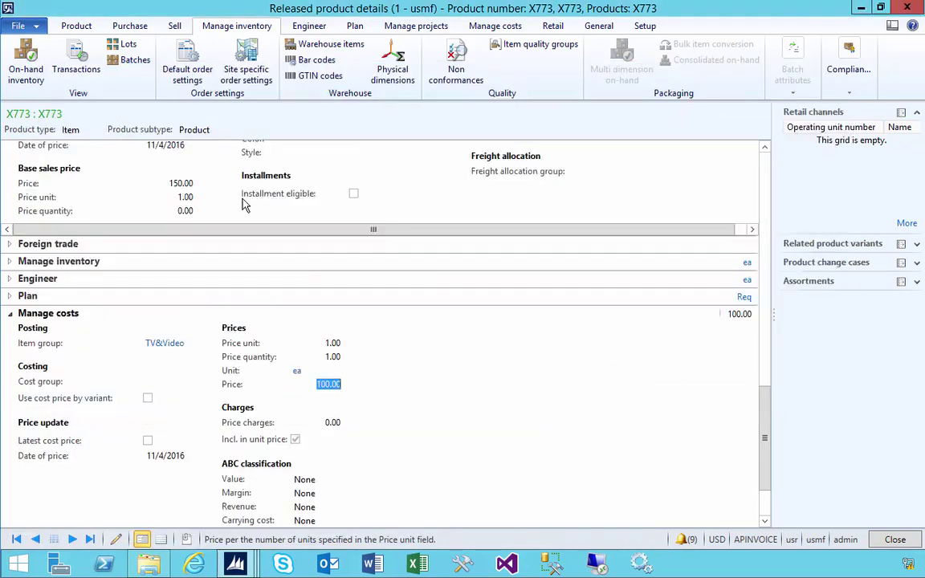
left_click(235, 565)
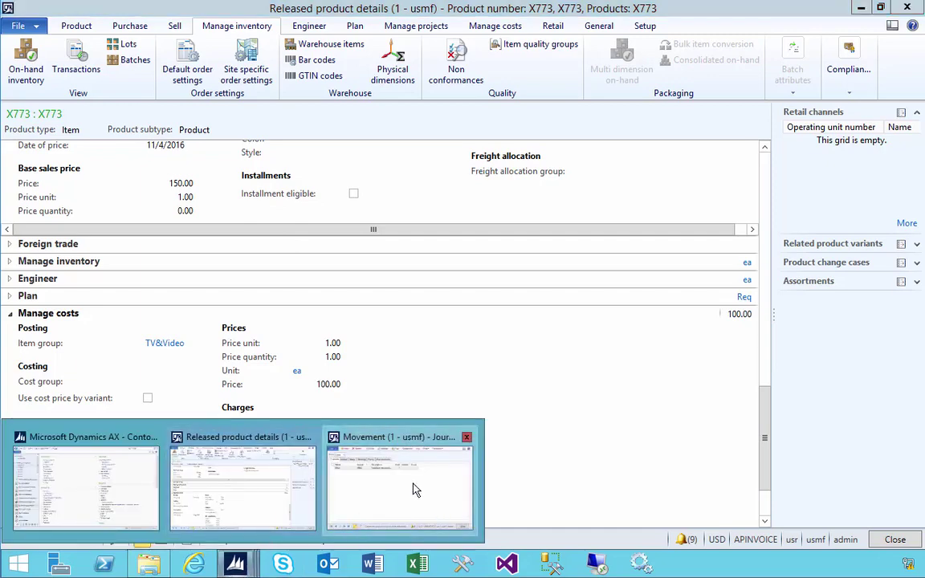
Delete the X773 line from IMov journal 00981 and close the lines and journal windows.
left_click(413, 518)
left_click(109, 183)
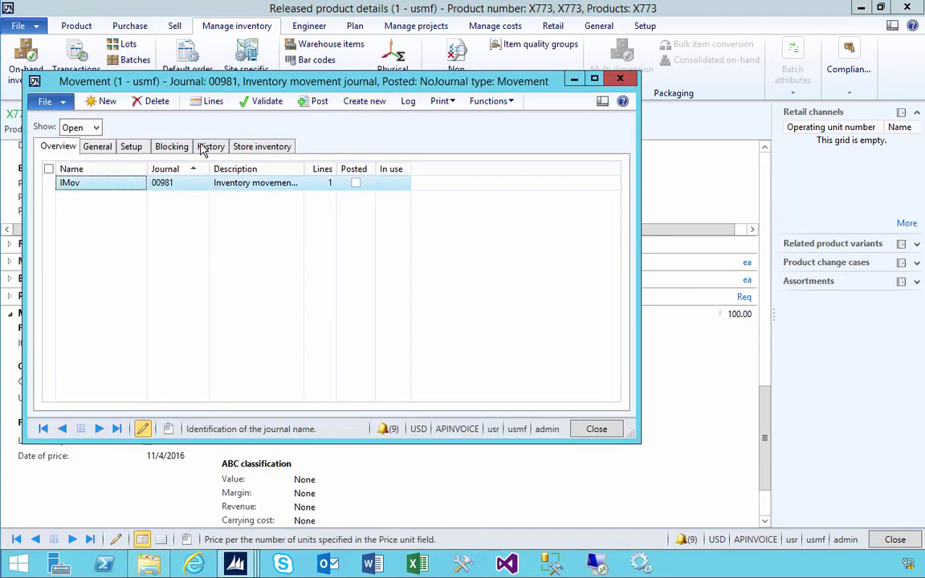
left_click(207, 101)
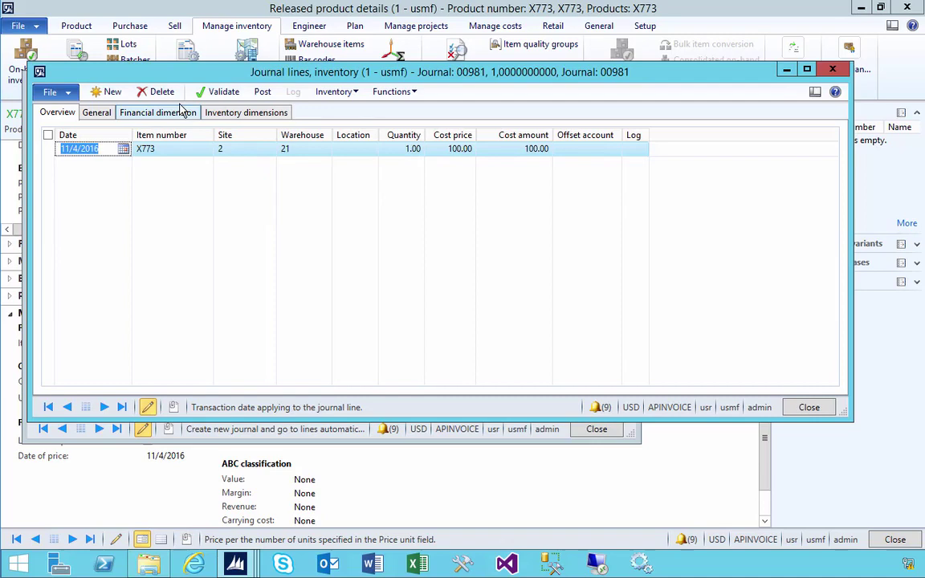
left_click(161, 93)
left_click(504, 330)
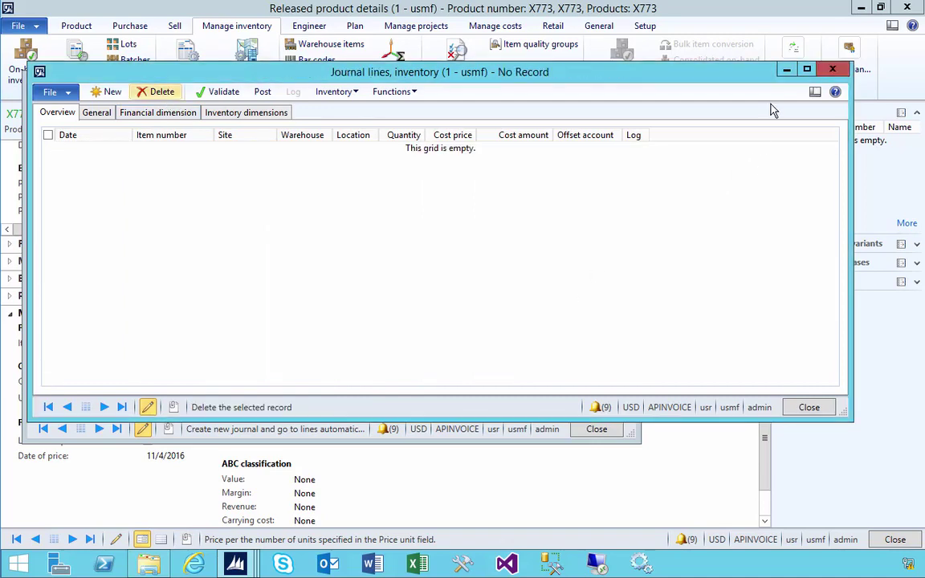
left_click(832, 69)
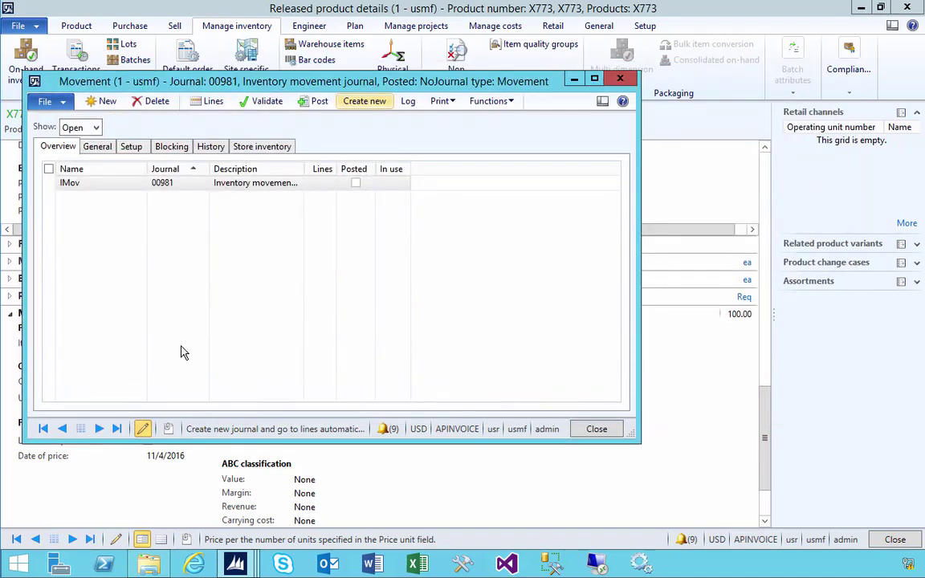
key("Escape")
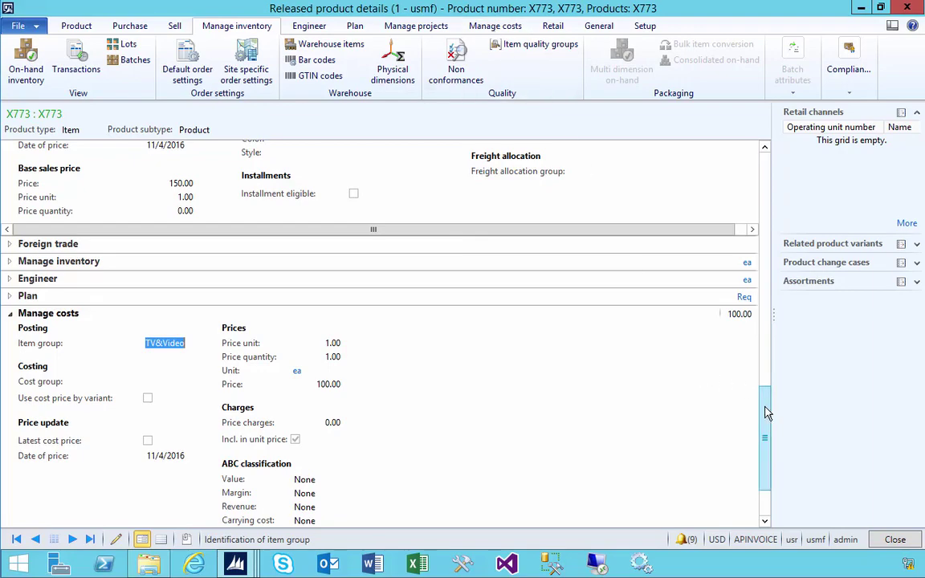
Add a pending Year 2009 cost price row for site 2 at 105.00 in X773's item prices.
left_click_drag(764, 412, 764, 168)
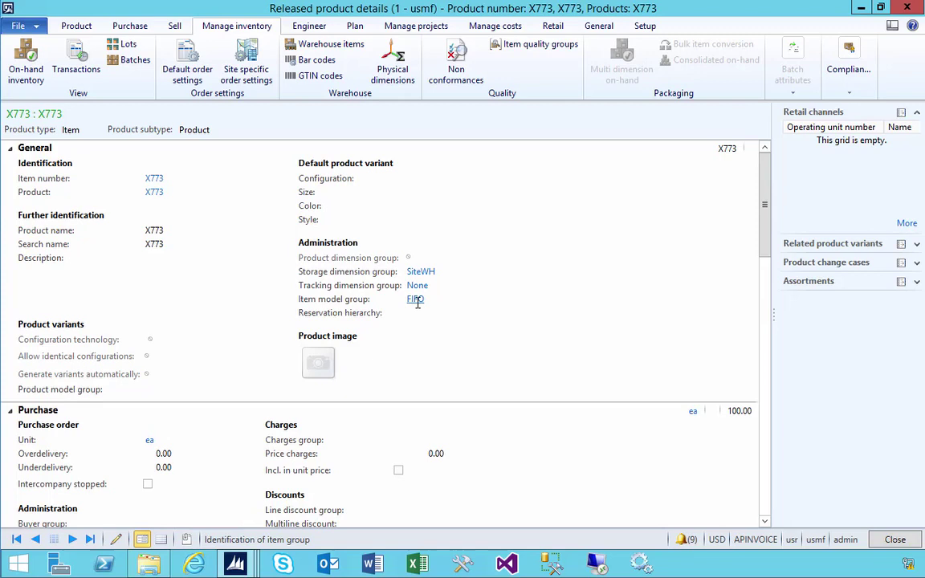
left_click(492, 26)
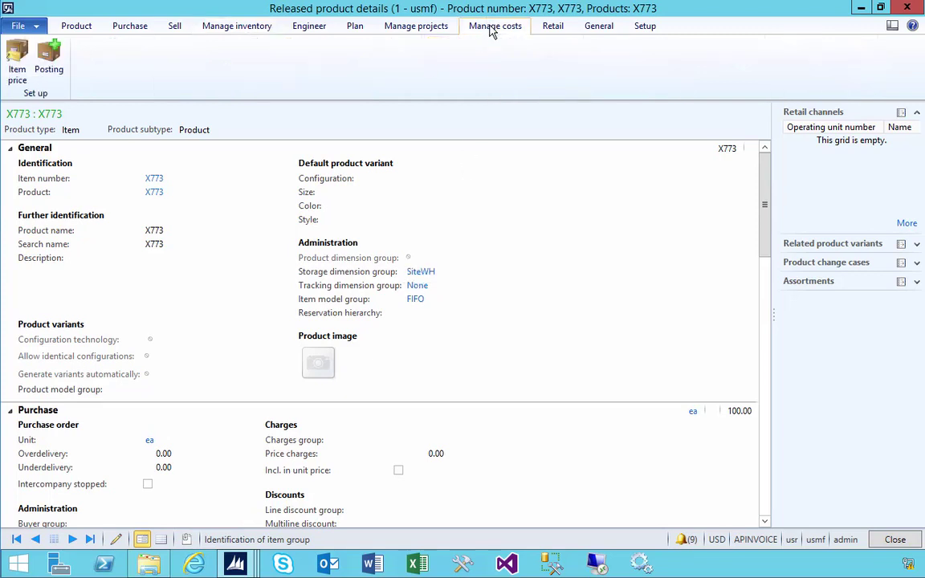
left_click(16, 60)
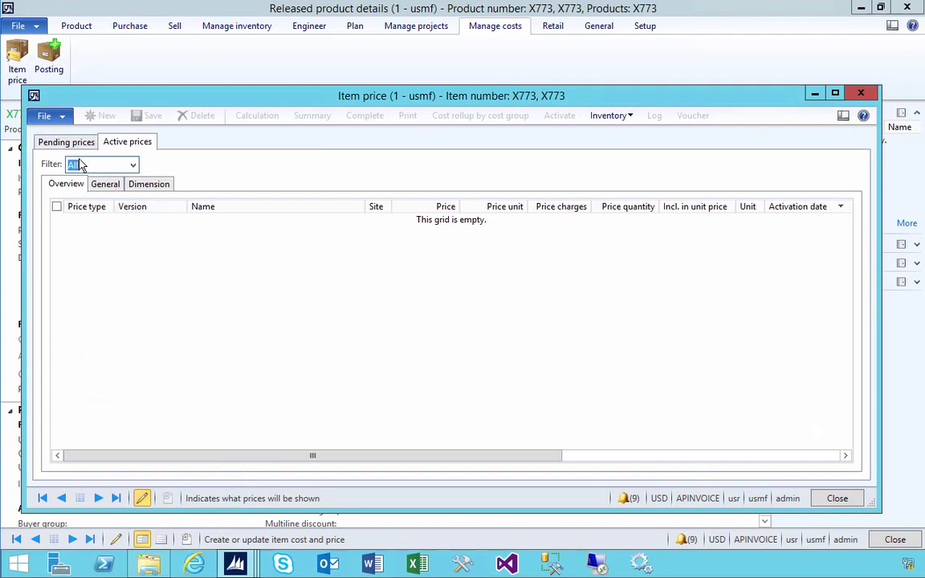
left_click(72, 143)
left_click(152, 202)
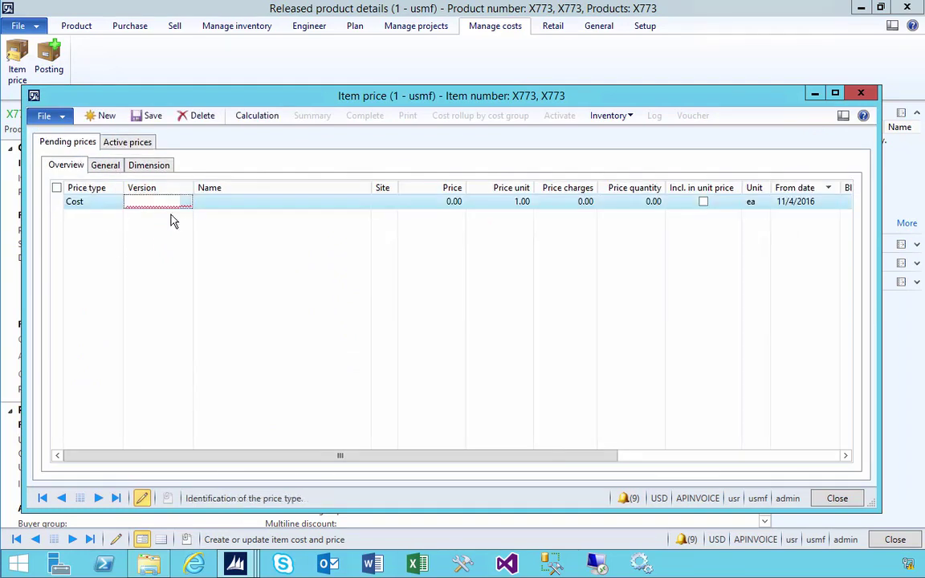
left_click(184, 206)
left_click(155, 231)
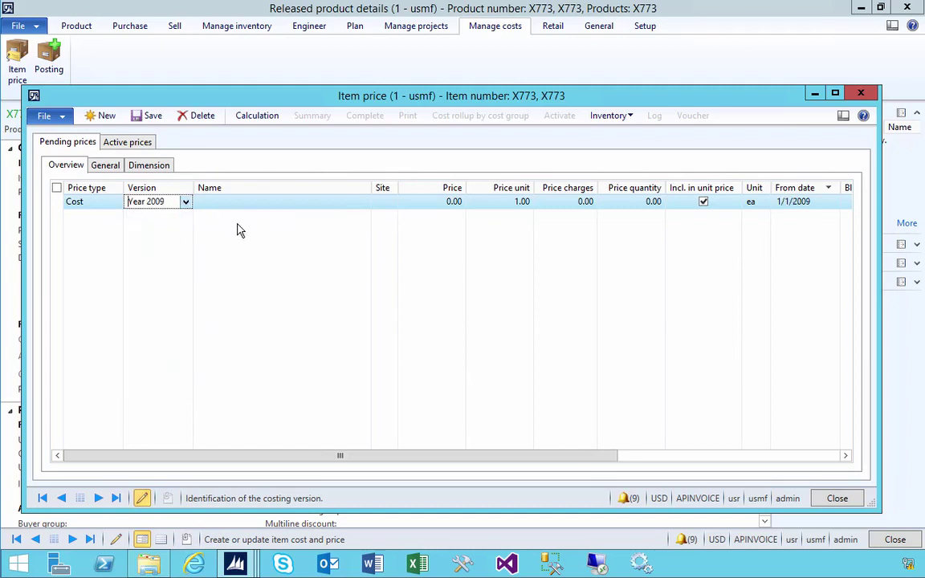
key("Tab")
key("Tab")
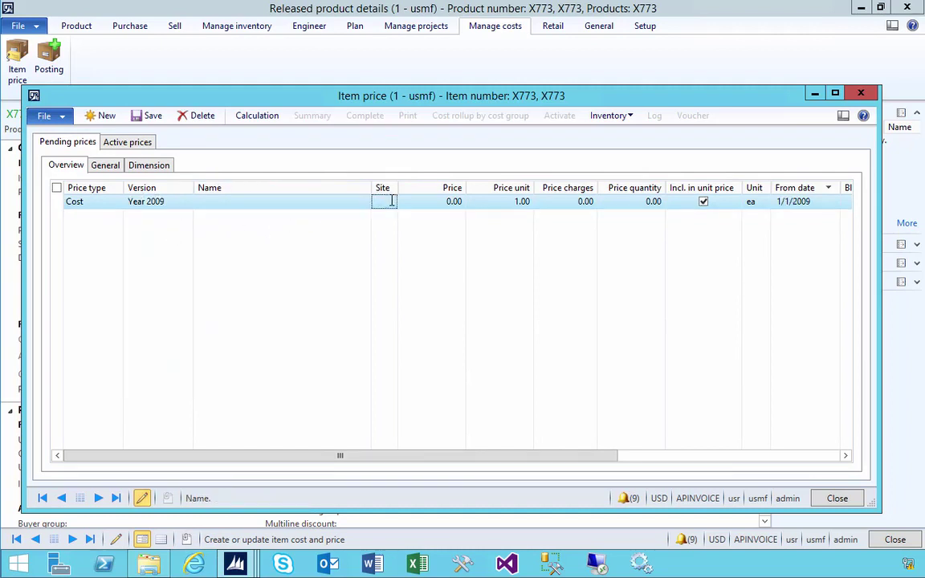
type("2")
key("Tab")
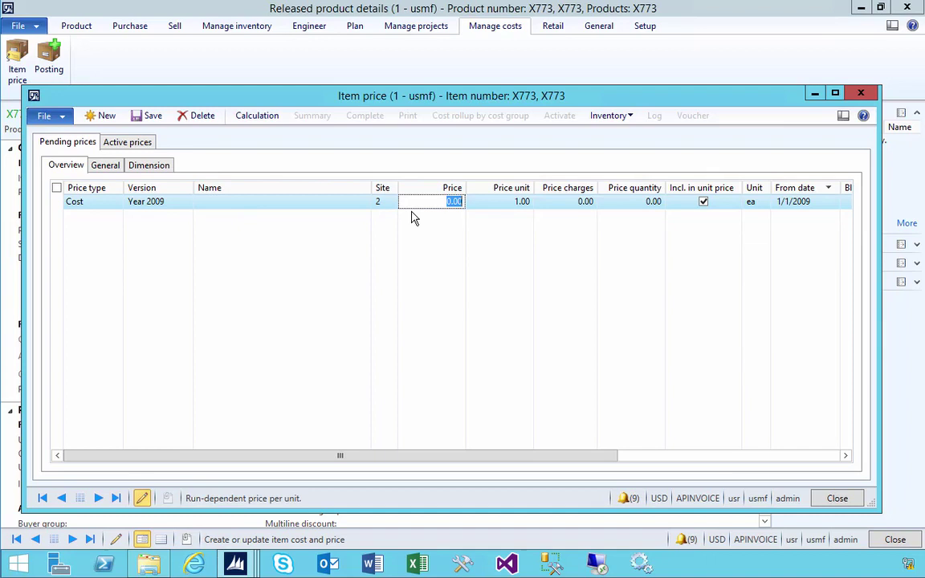
type("105")
key("Tab")
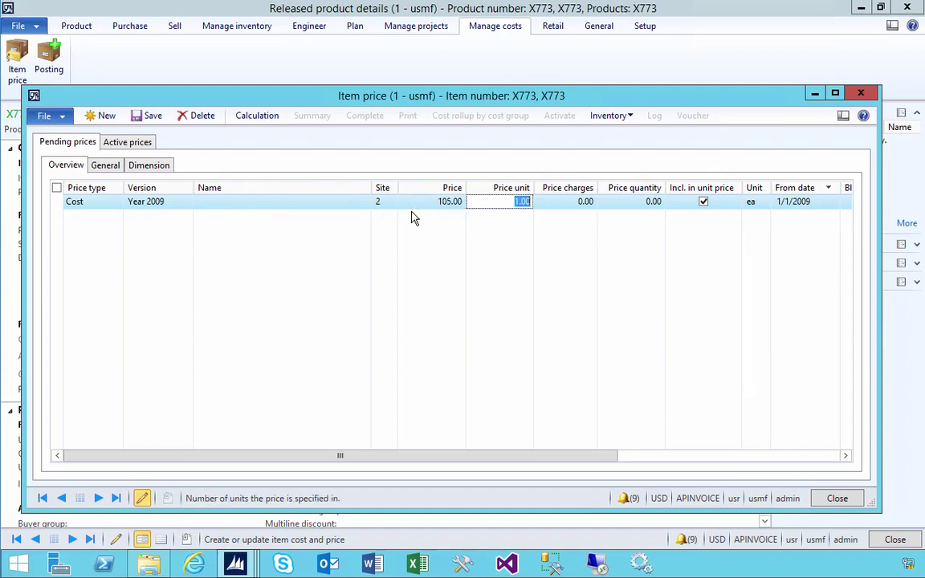
Add a second pending Year 2009 cost price row for site 1 at 110.00.
left_click(104, 115)
left_click(160, 201)
left_click(185, 202)
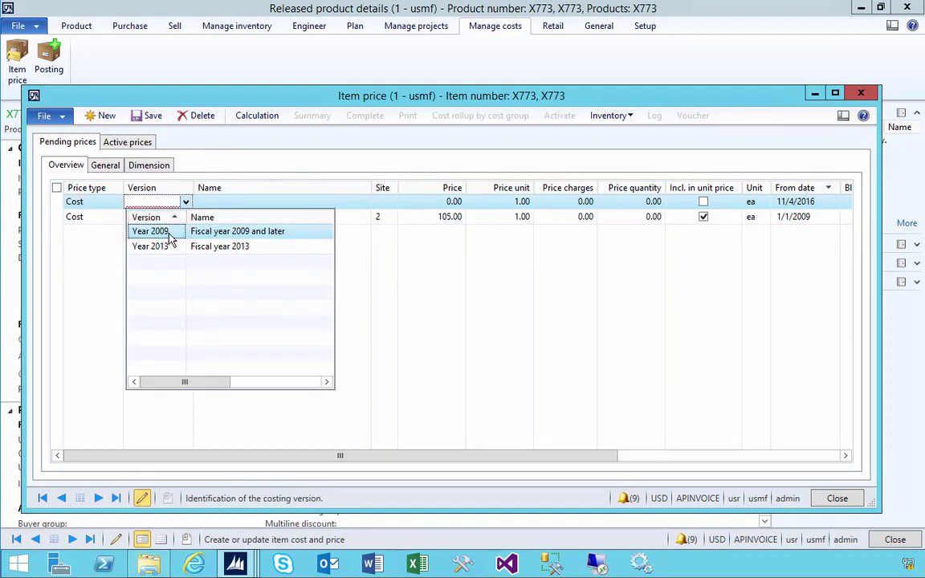
left_click(171, 232)
left_click(384, 202)
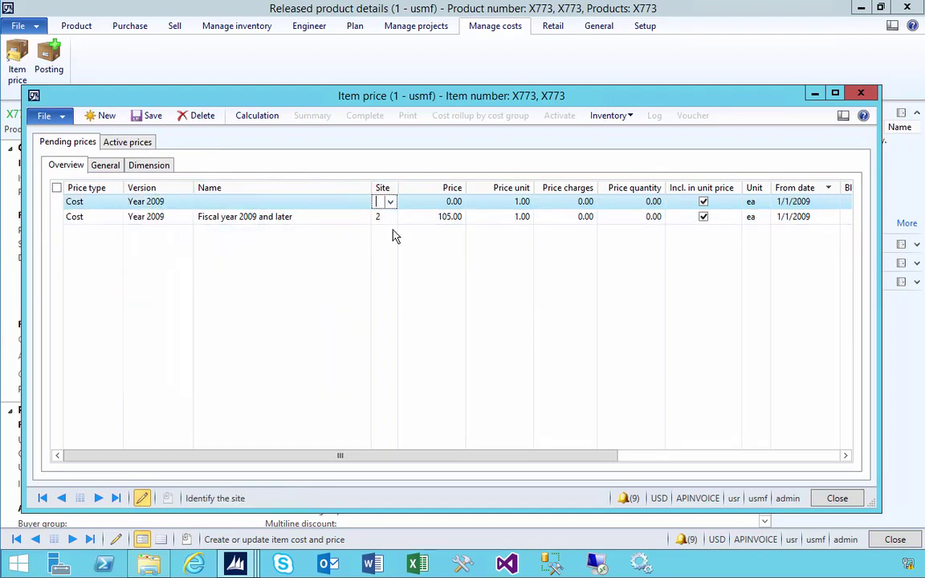
type("1")
key("Tab")
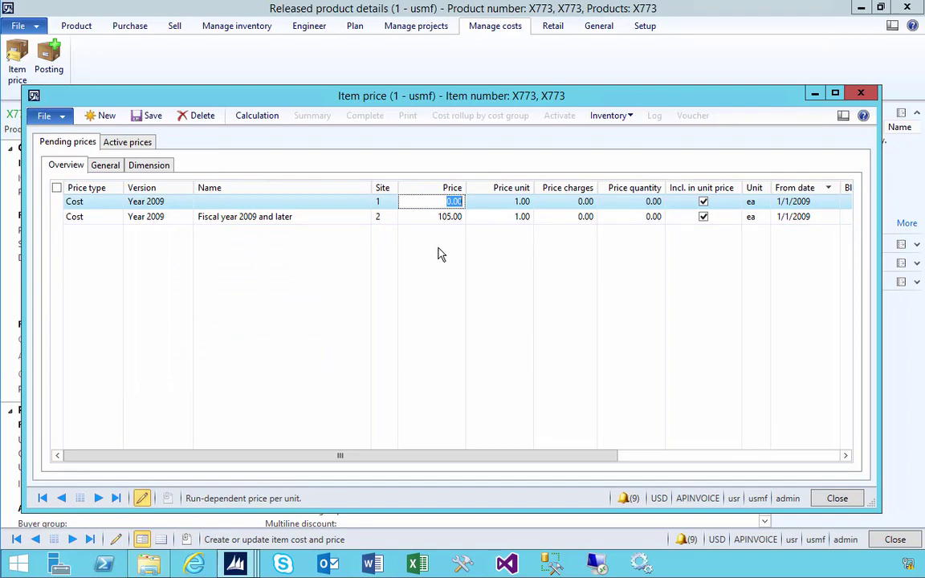
type("110")
key("Tab")
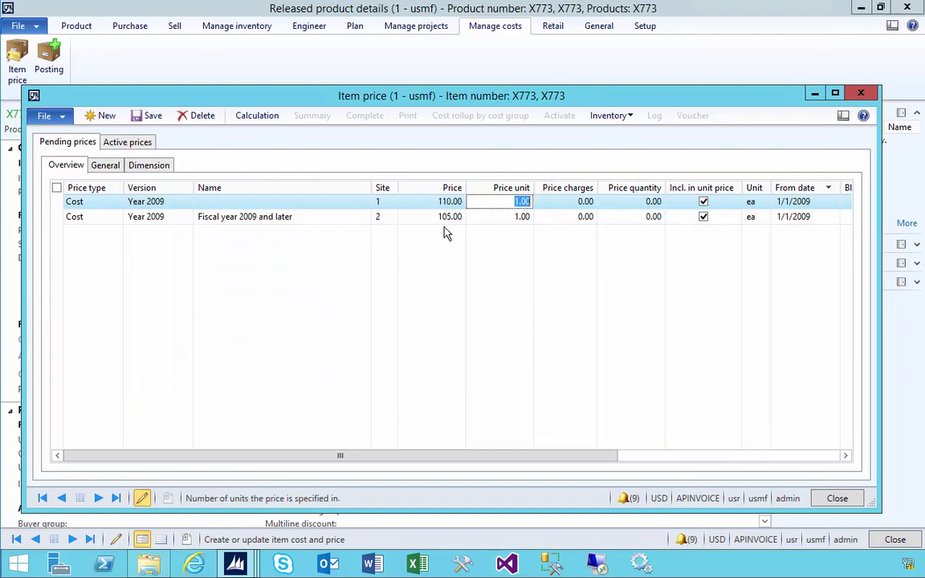
left_click(434, 217)
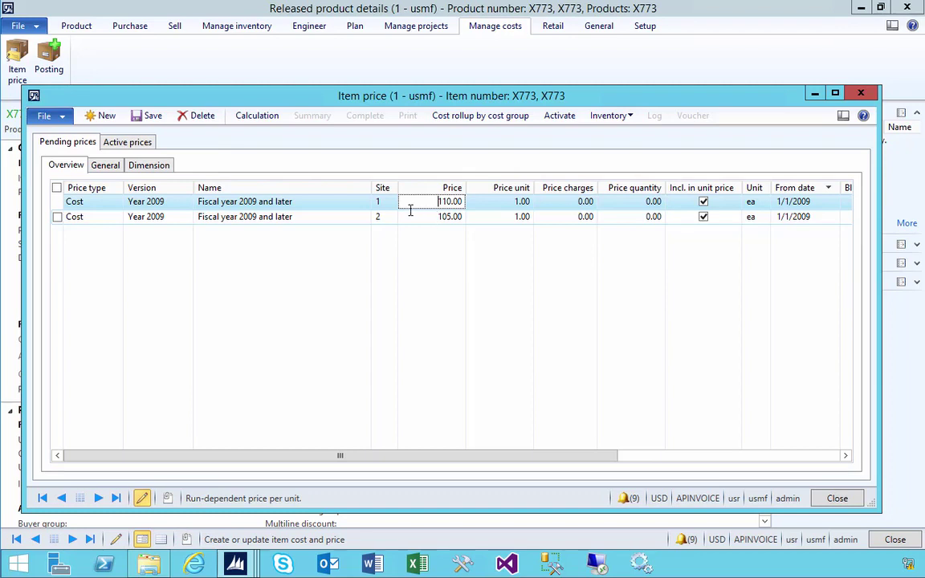
left_click(431, 217)
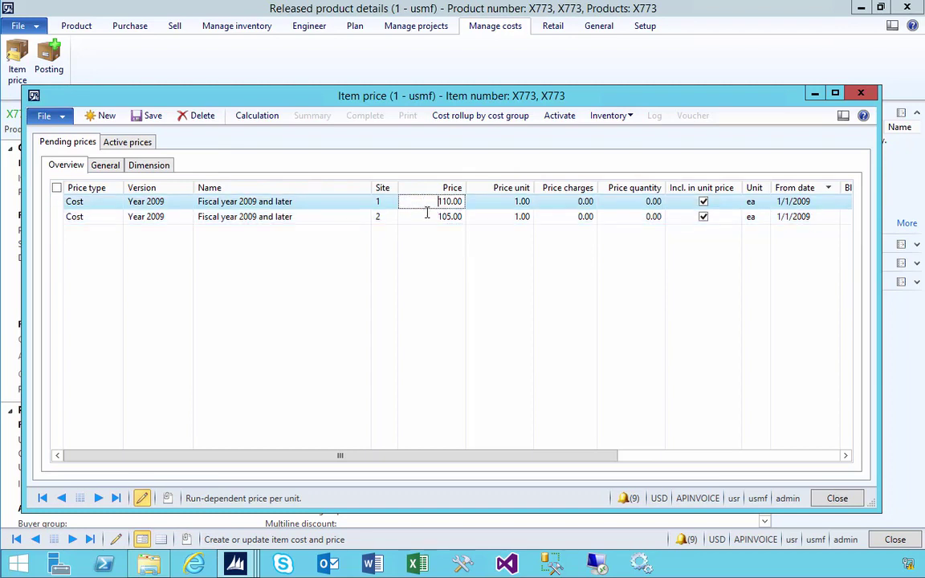
left_click(266, 217)
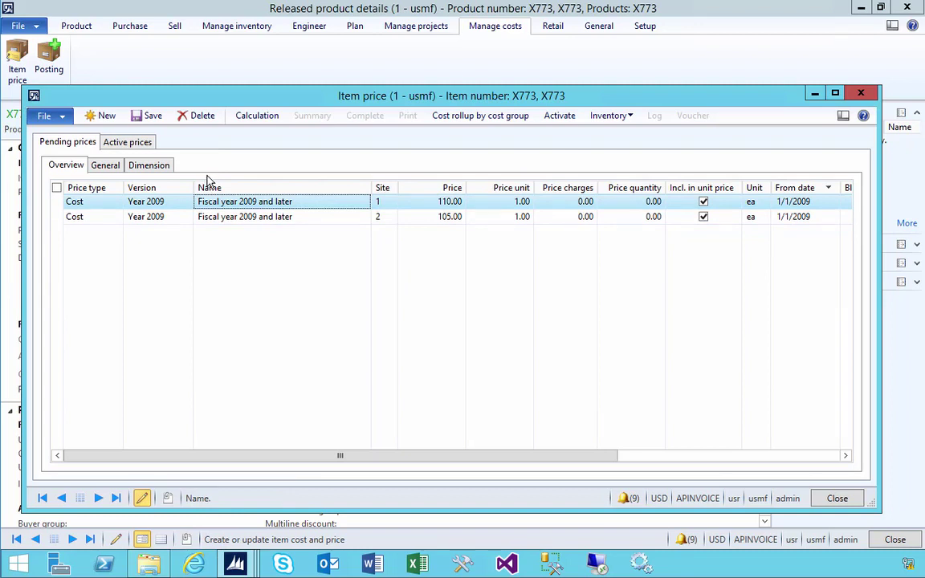
Save and activate the pending site cost prices, confirm them under active prices, and close Item price.
left_click(138, 115)
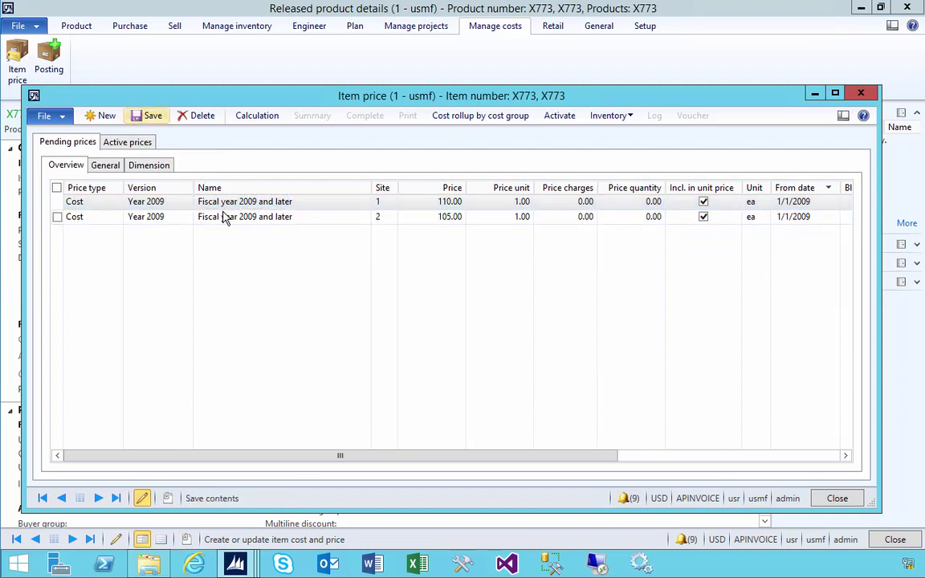
left_click(559, 115)
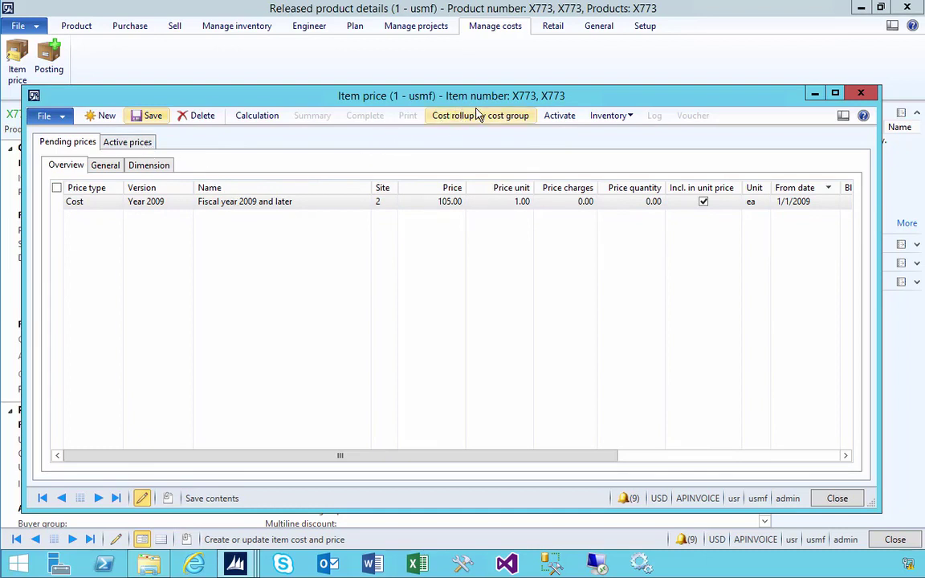
left_click(559, 116)
left_click(132, 143)
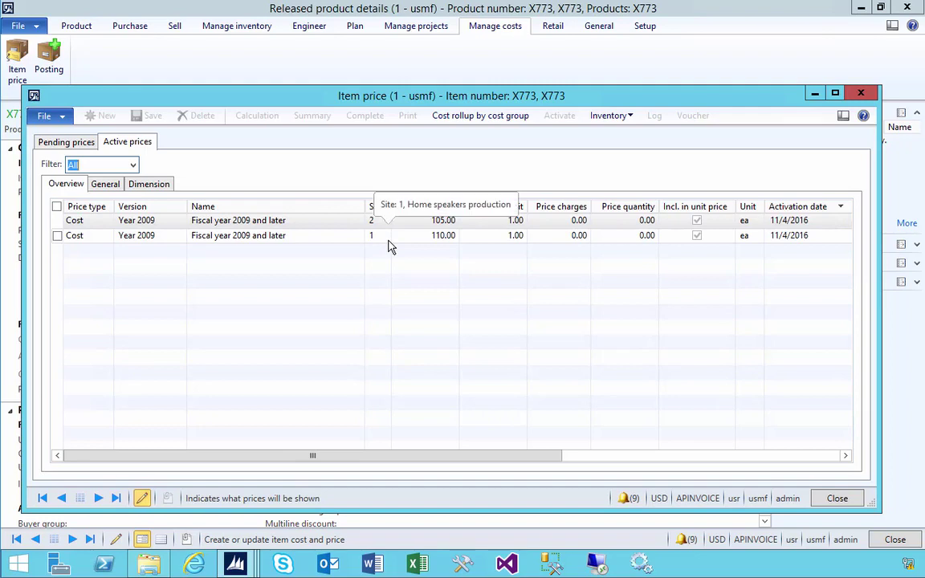
left_click(859, 95)
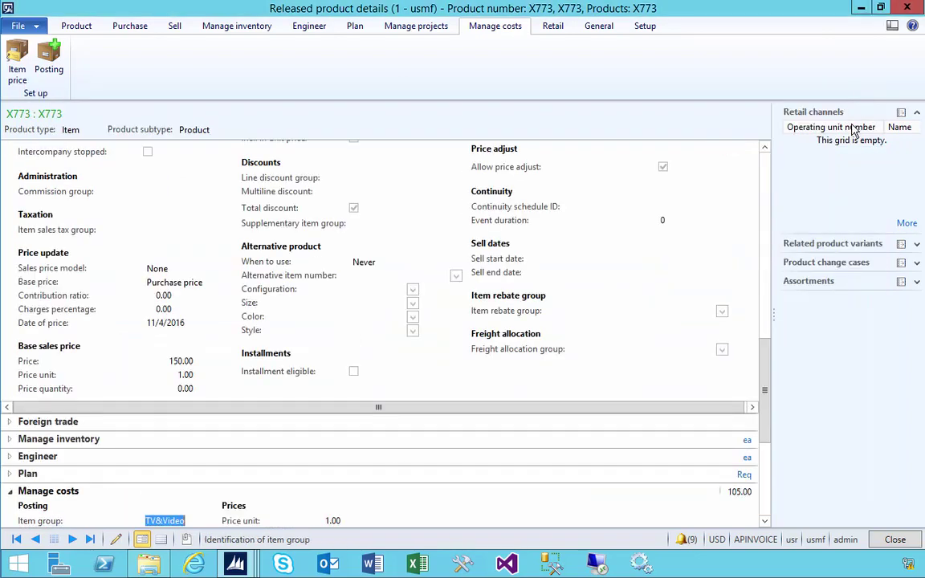
scroll(765, 368, "down", 5)
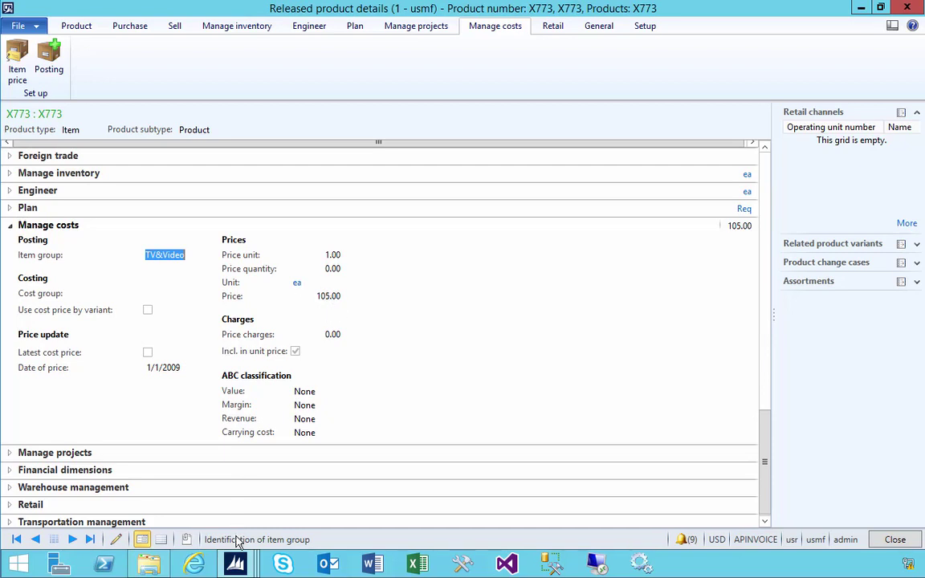
left_click(239, 567)
Add a journal 00981 line for X773 at site 2 and confirm its 105.00 default cost price.
left_click(368, 479)
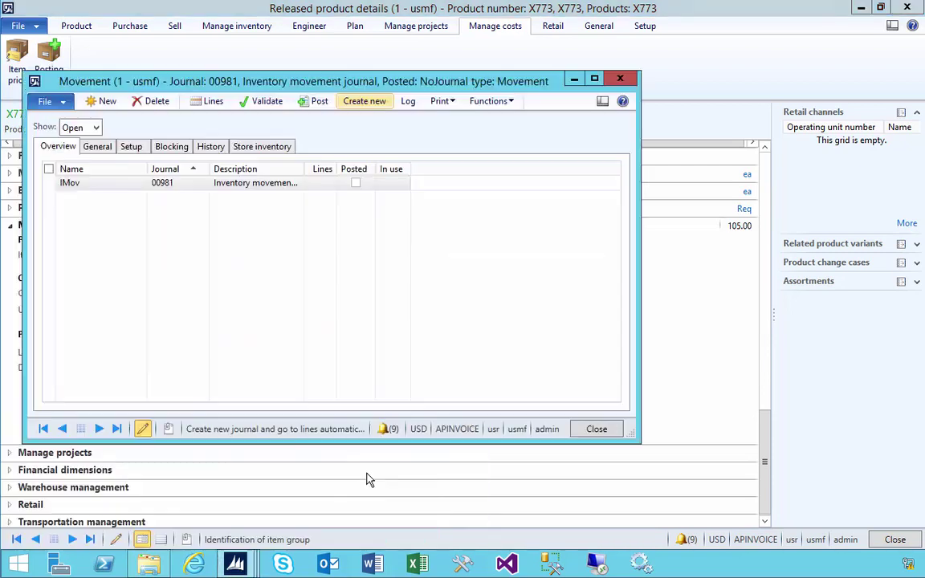
left_click(208, 101)
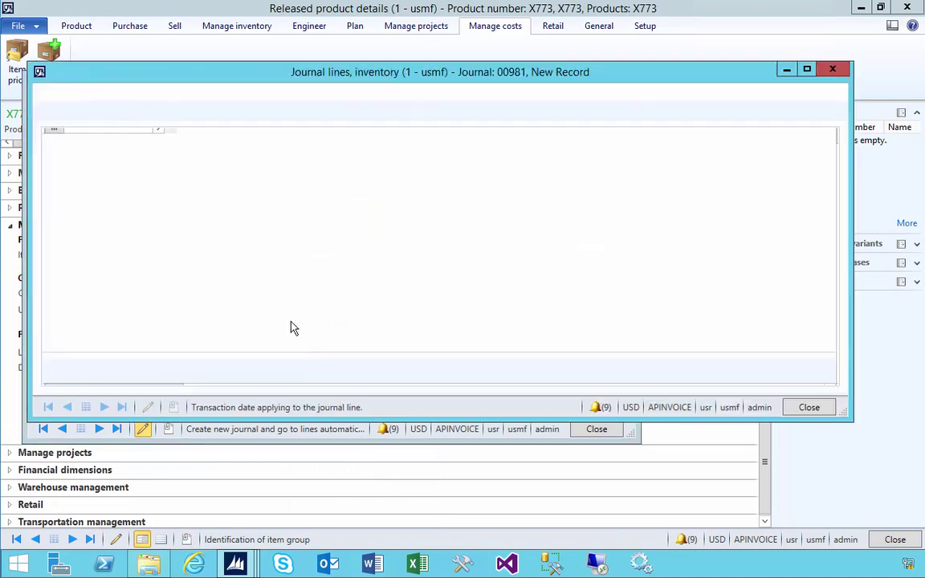
left_click(168, 151)
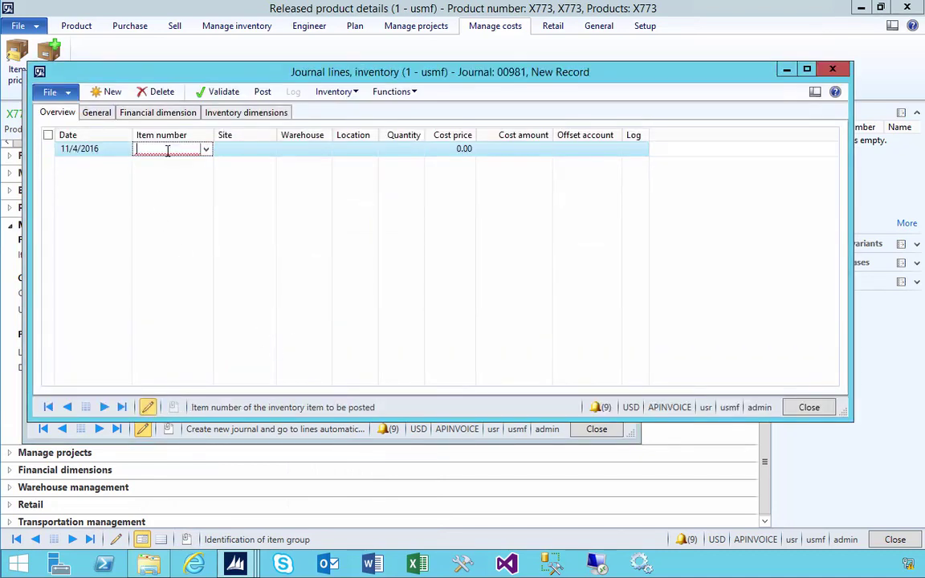
type("773")
key("BackSpace")
key("BackSpace")
type("X773")
key("Tab")
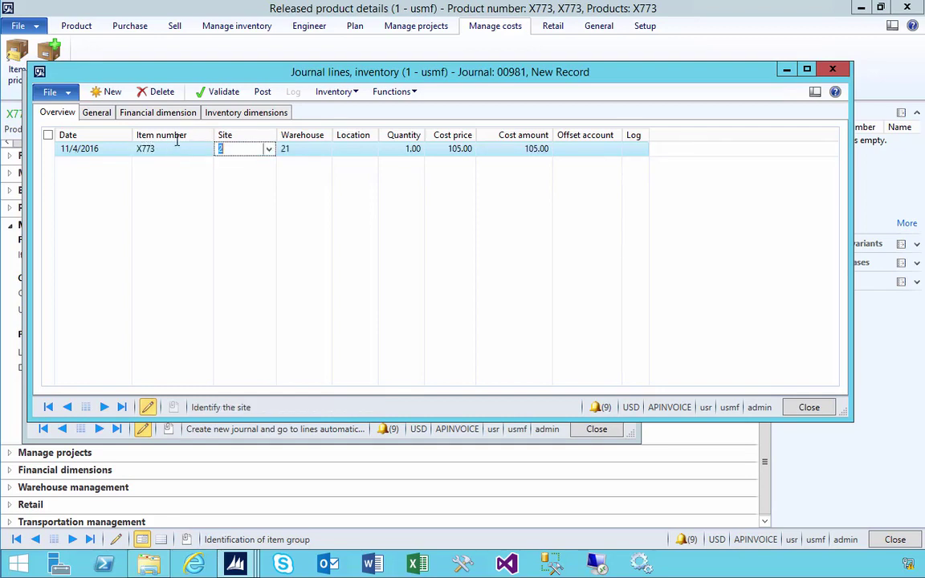
left_click(102, 114)
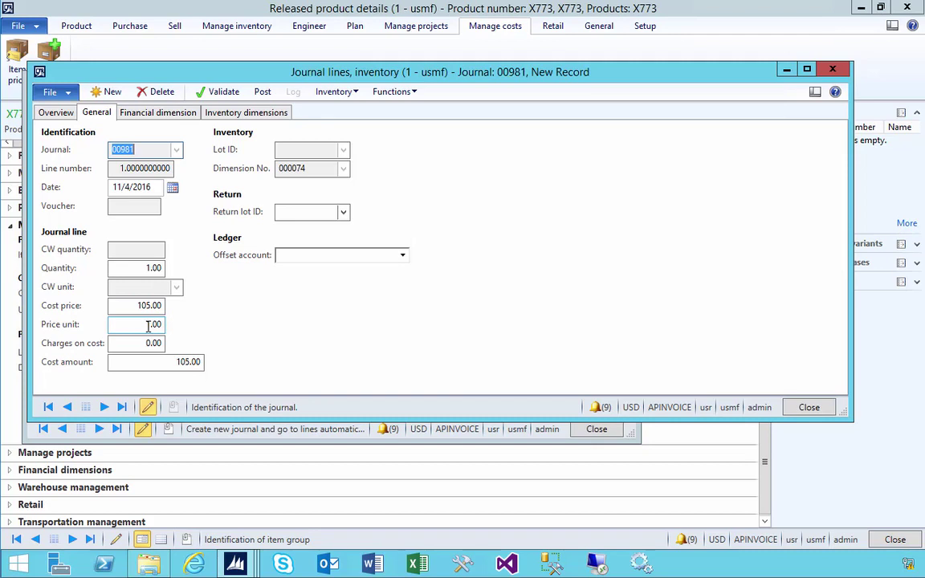
left_click(50, 110)
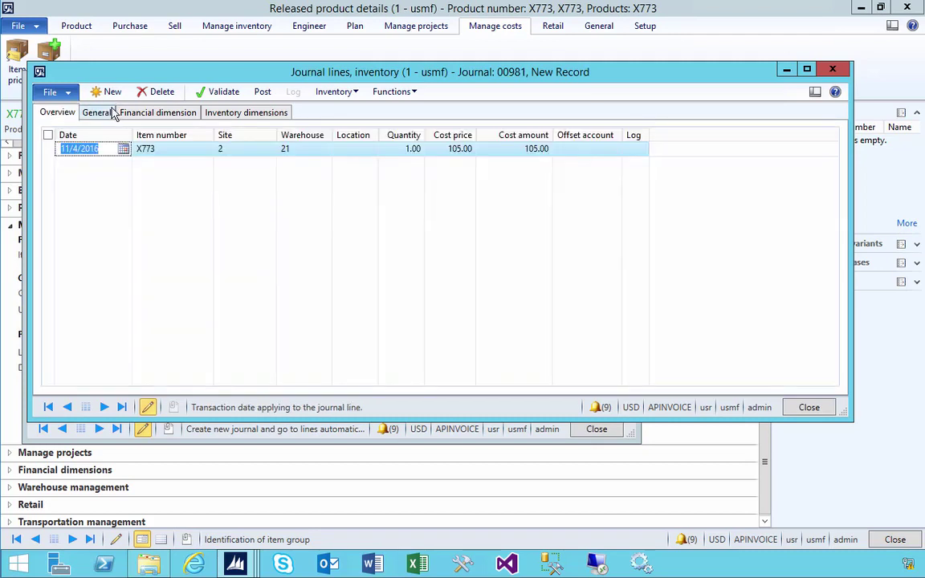
Add a second X773 journal line with site 1 and verify its 110.00 default cost price.
left_click(105, 93)
left_click(143, 153)
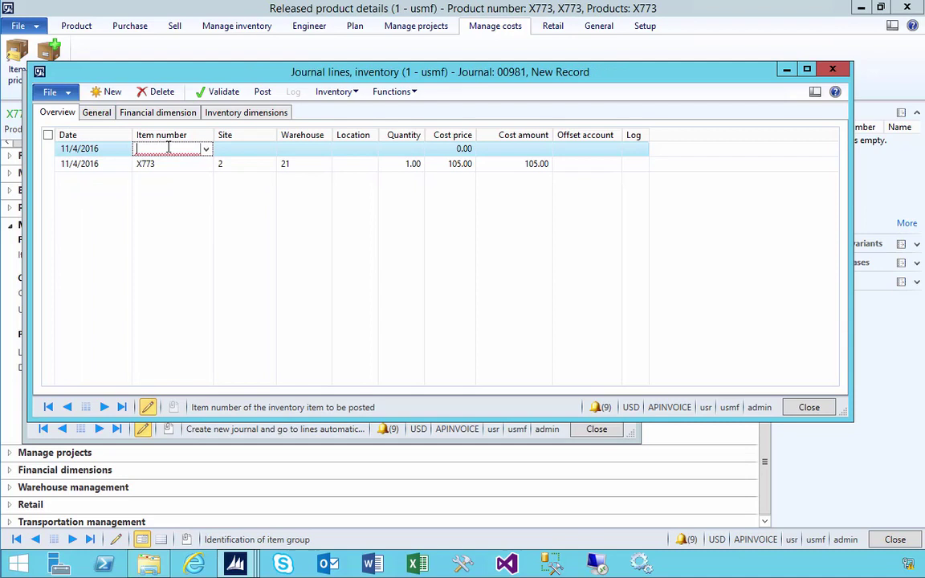
type("X773")
key("Tab")
type("1")
key("Tab")
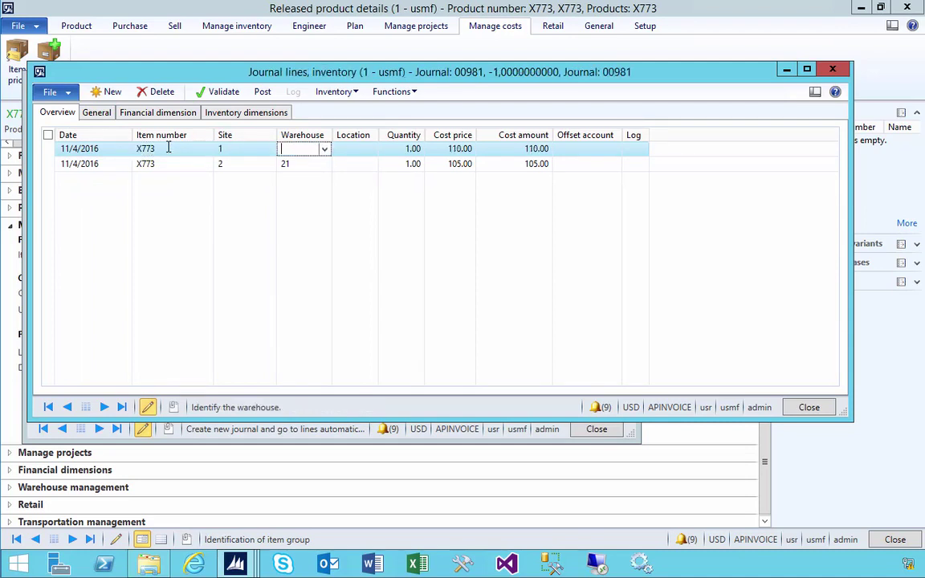
left_click(107, 120)
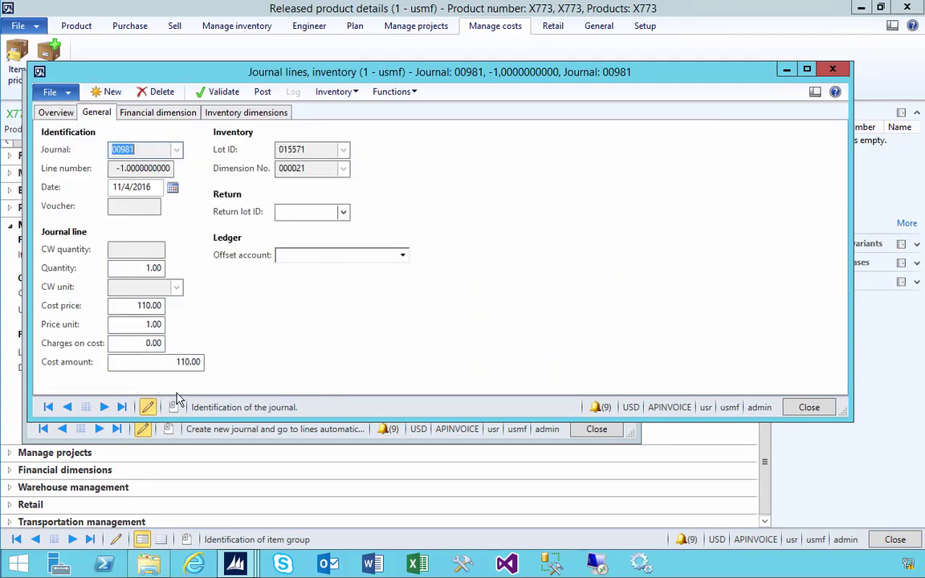
left_click(134, 306)
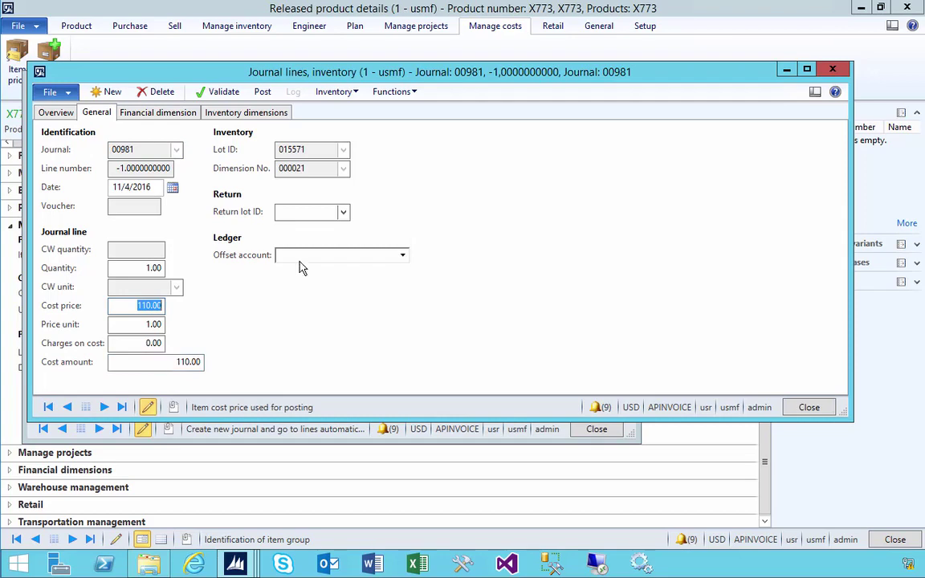
left_click(426, 39)
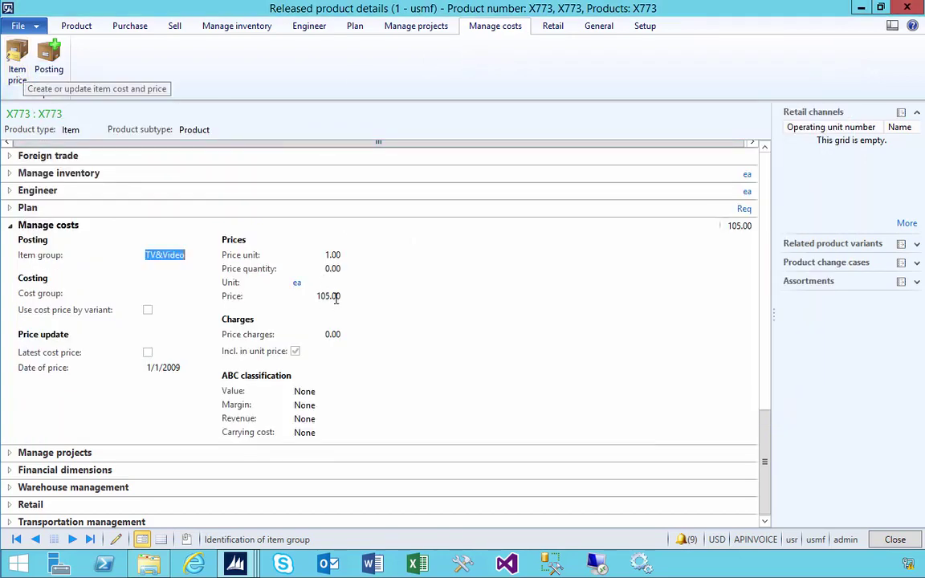
left_click(17, 61)
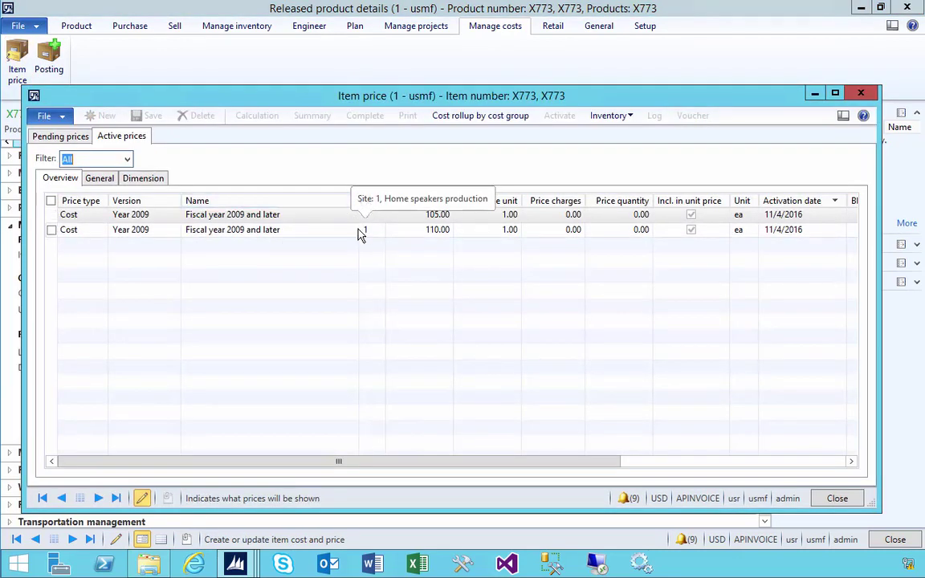
left_click(361, 230)
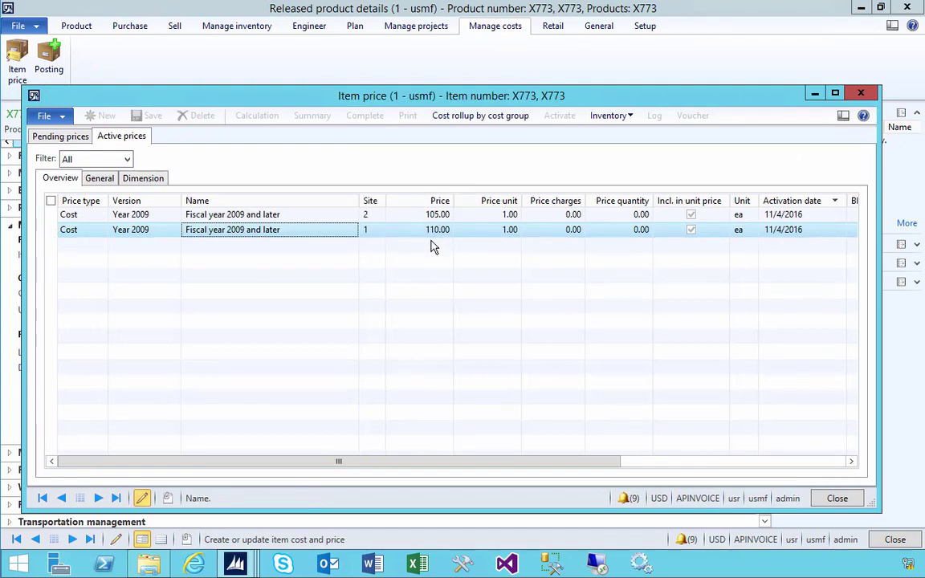
left_click(861, 95)
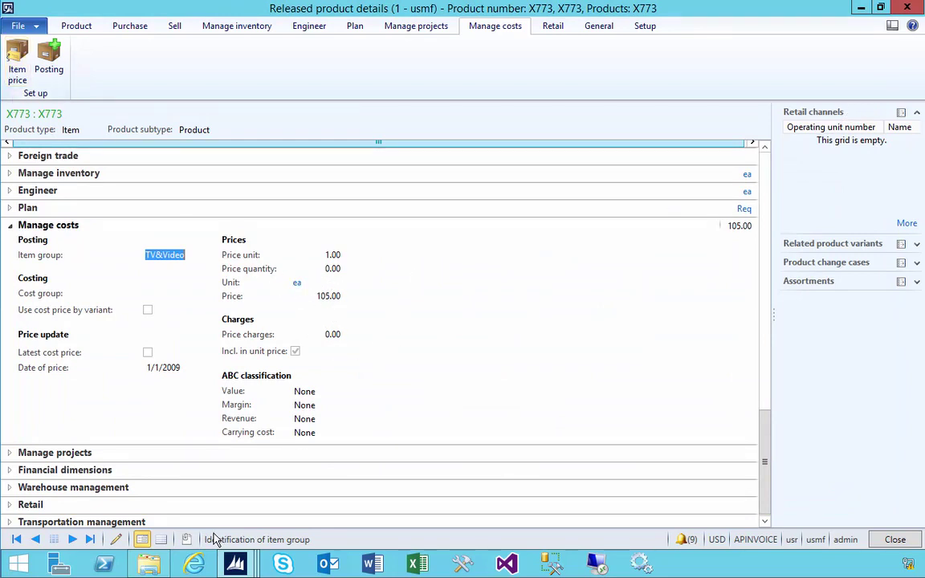
Review both X773 journal lines, site 1 at 110.00 and site 2 at 105.00, then close them.
left_click(236, 564)
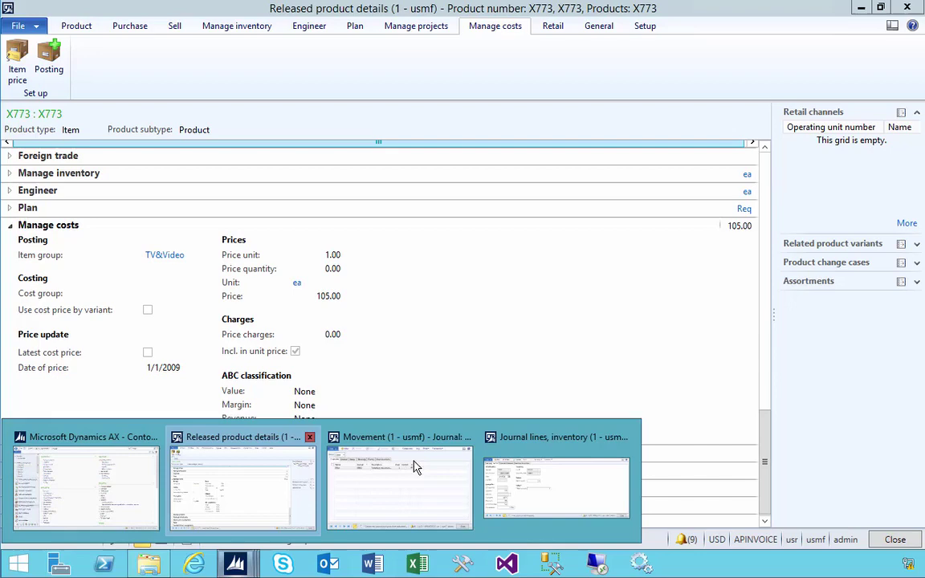
left_click(546, 471)
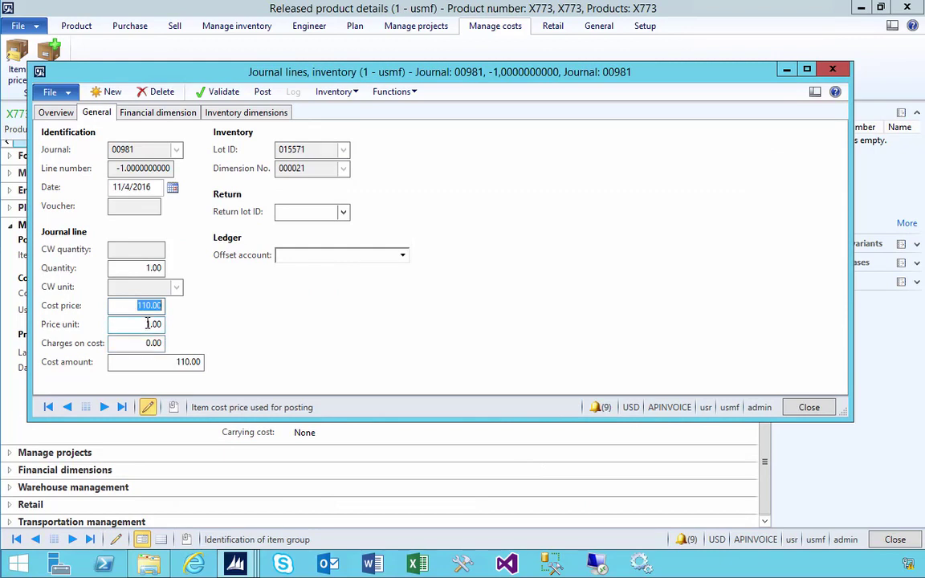
left_click(58, 114)
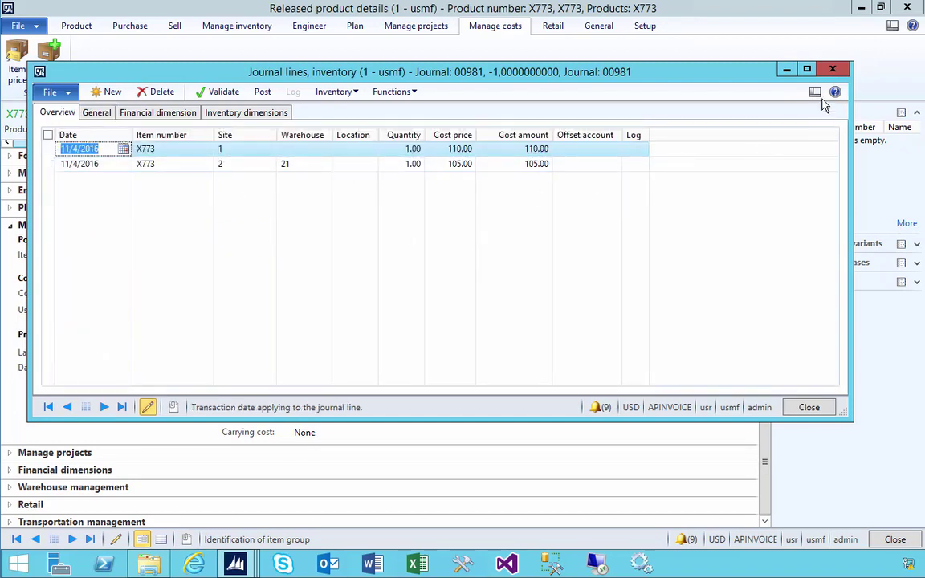
left_click(832, 71)
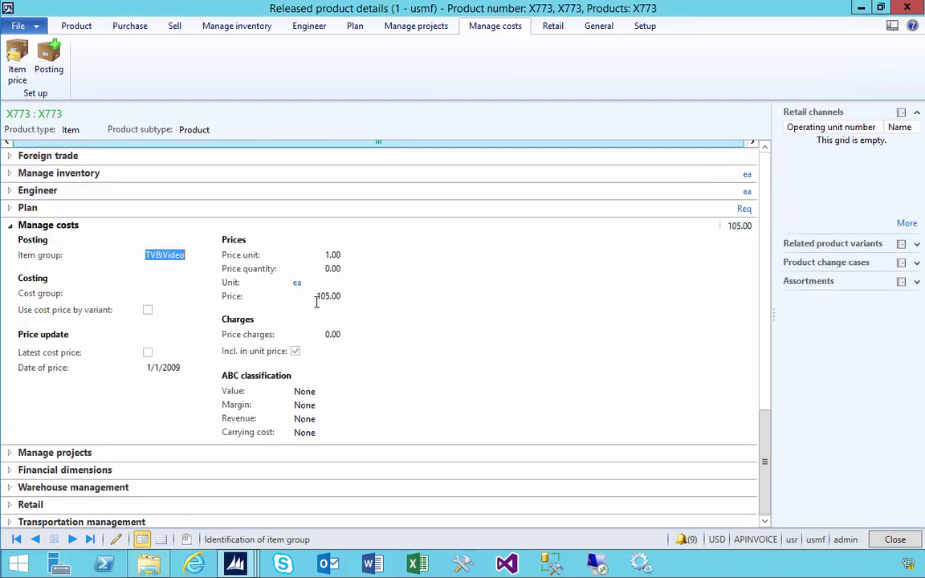